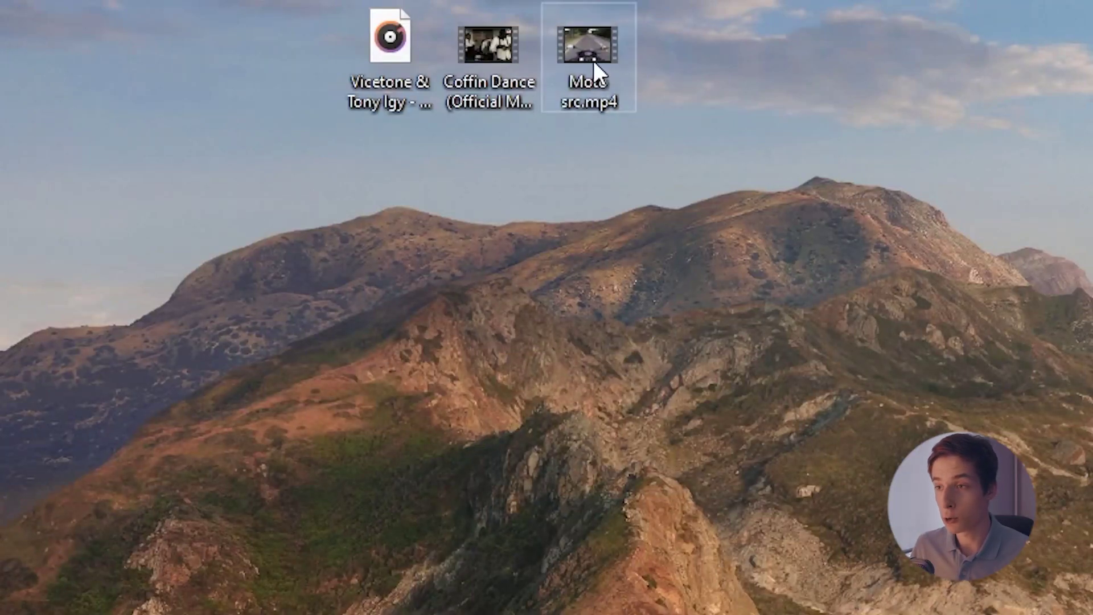
# - Preview the Astronomia mp3 in the default player from the desktop
pyautogui.click(515, 94)
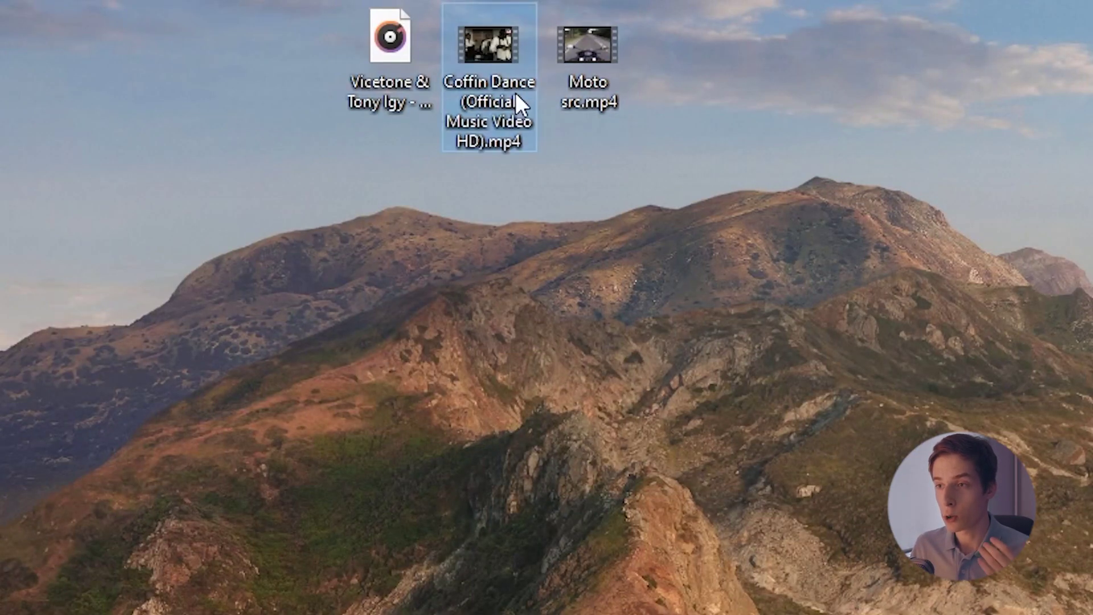
pyautogui.click(397, 143)
pyautogui.doubleClick(397, 145)
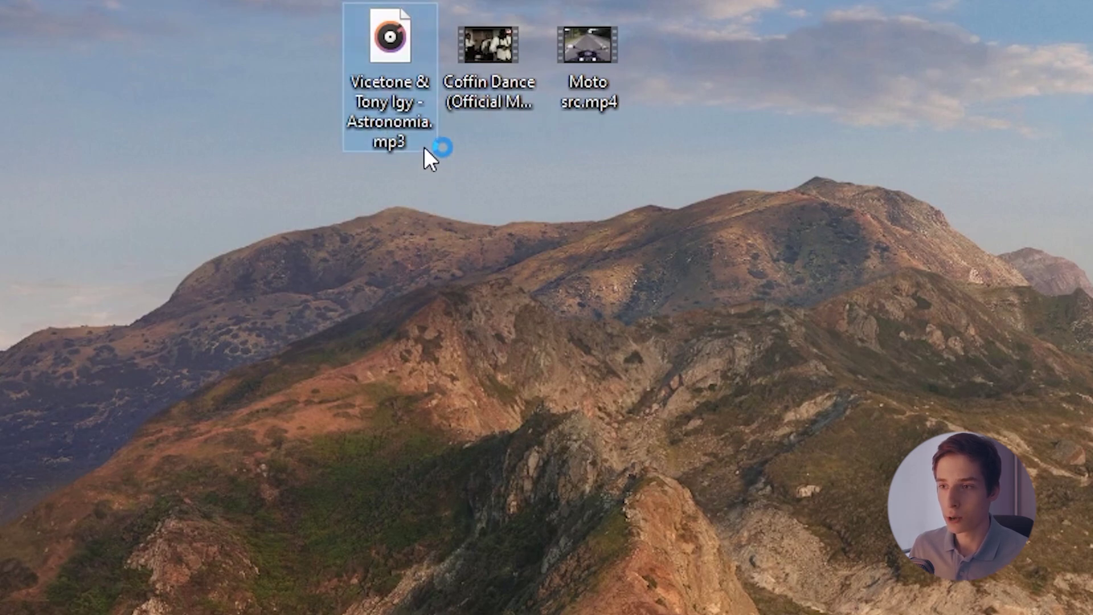
pyautogui.moveTo(425, 150)
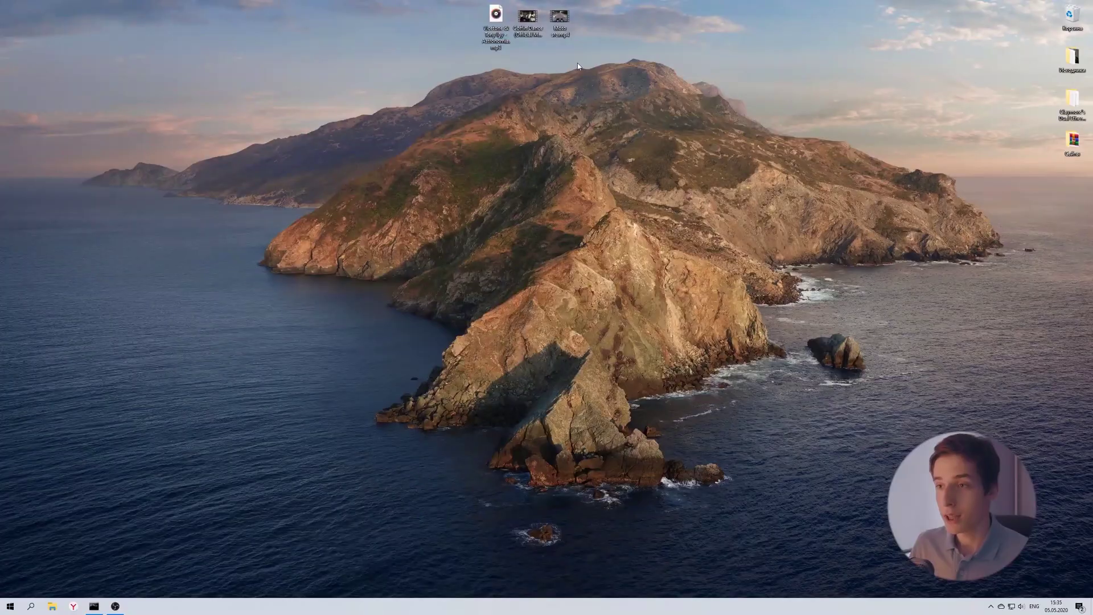
pyautogui.moveTo(606, 60); pyautogui.dragTo(473, 12)
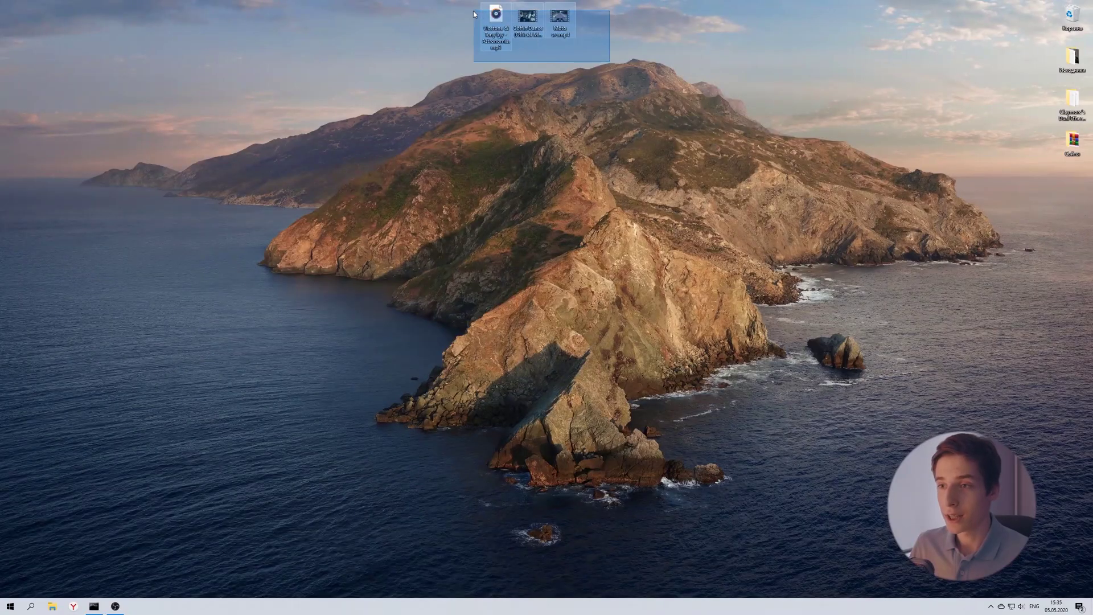
pyautogui.click(352, 309)
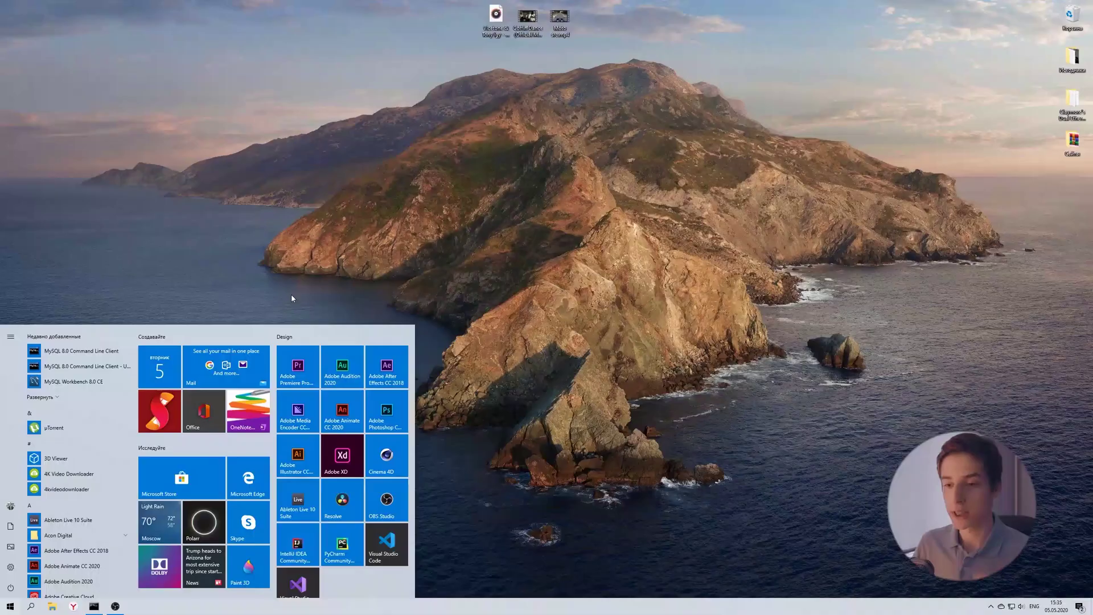
# - Start Premiere Pro 2020 and create a new project called 'Coffin Dance Meme'
pyautogui.click(310, 364)
pyautogui.press('super')
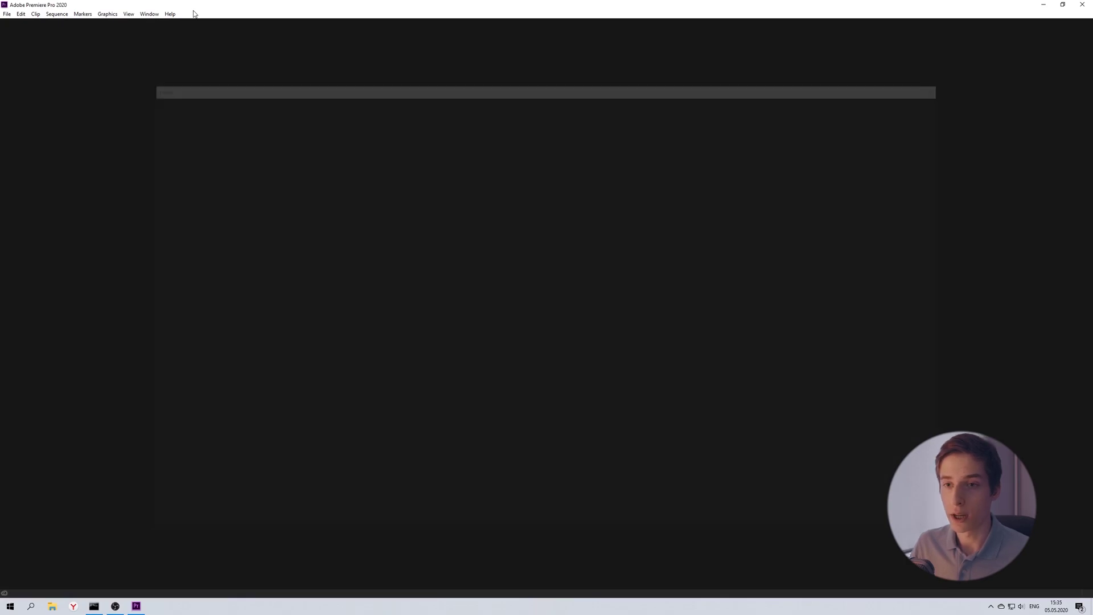
pyautogui.click(172, 205)
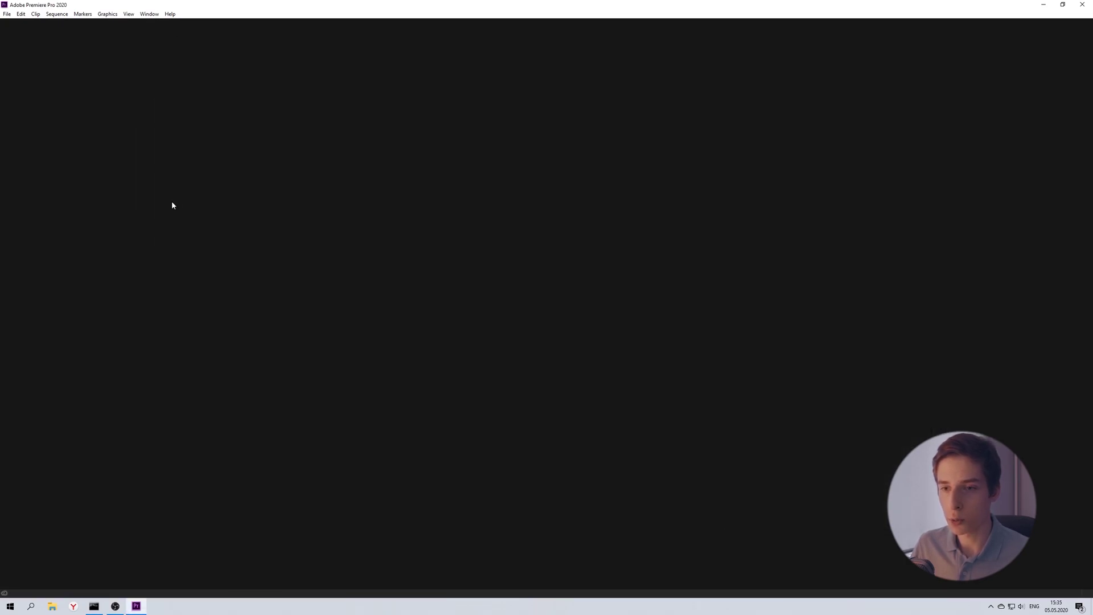
pyautogui.write('Coffin Dance Meme')
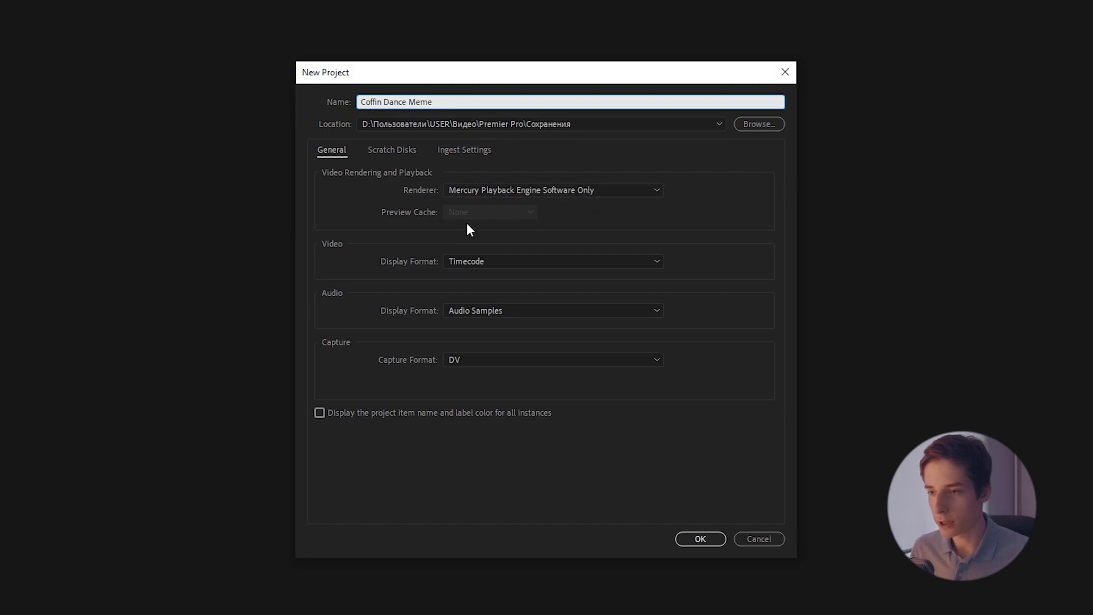
pyautogui.click(694, 539)
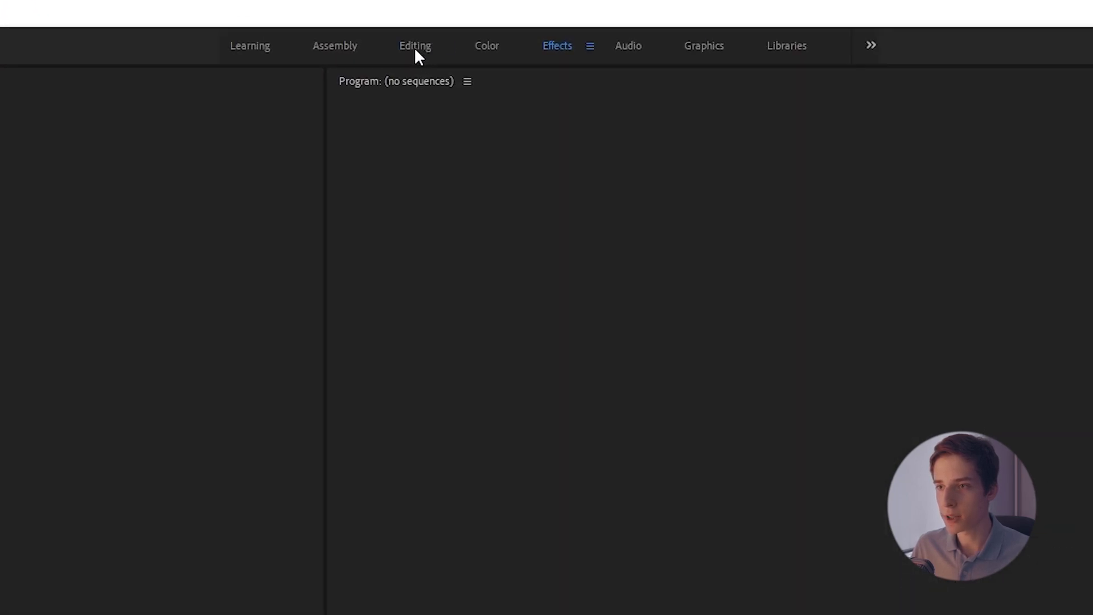
# - Use the Editing workspace, checking Effect Controls, Project, Timeline and Program panels, then minimize Premiere
pyautogui.click(486, 28)
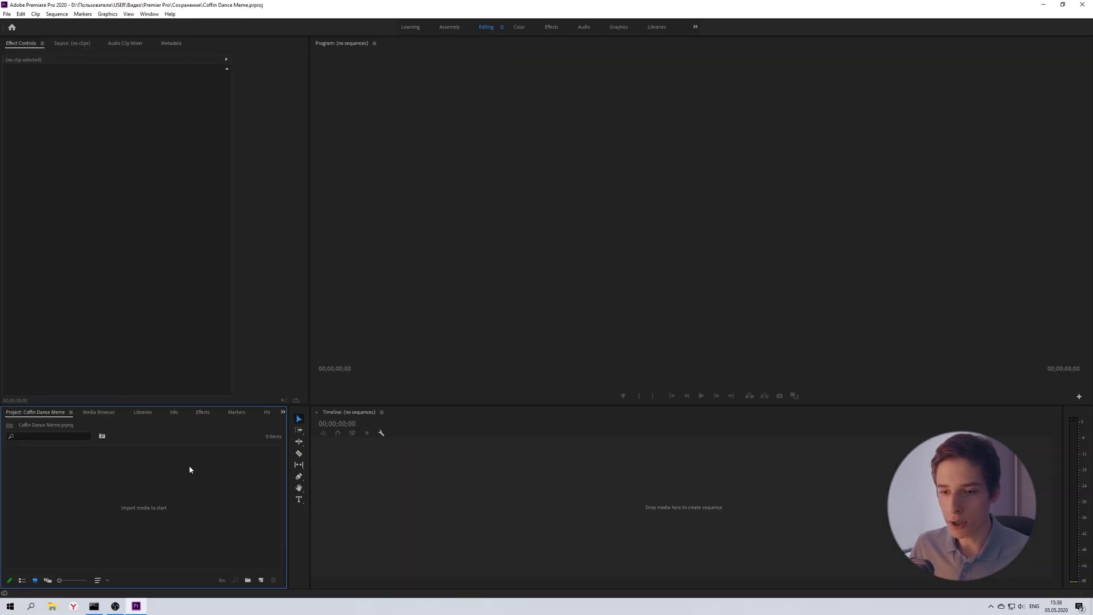
pyautogui.click(136, 164)
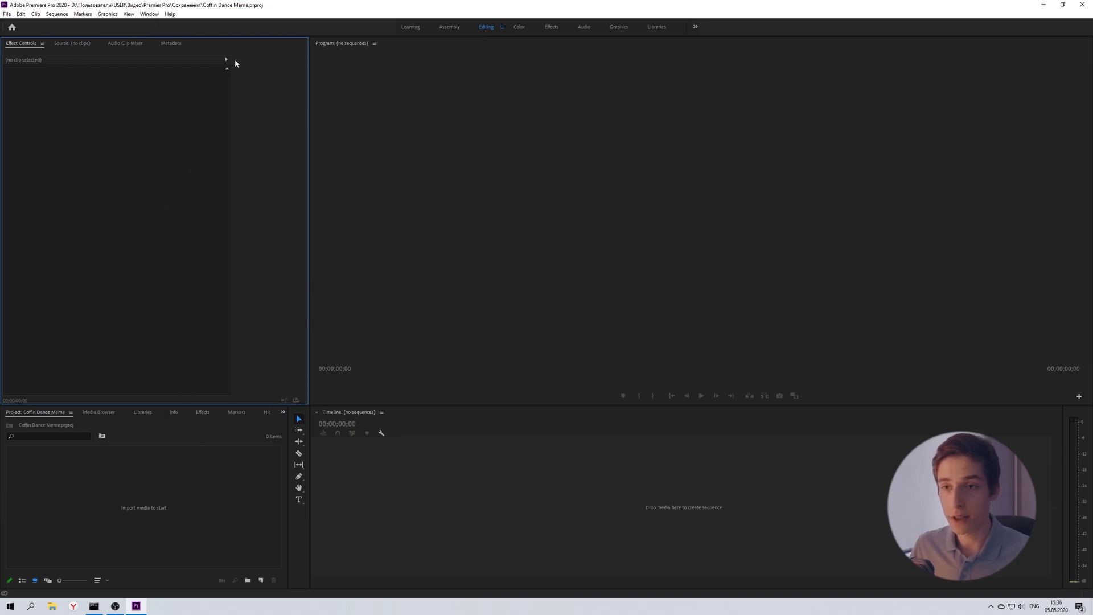
pyautogui.click(174, 511)
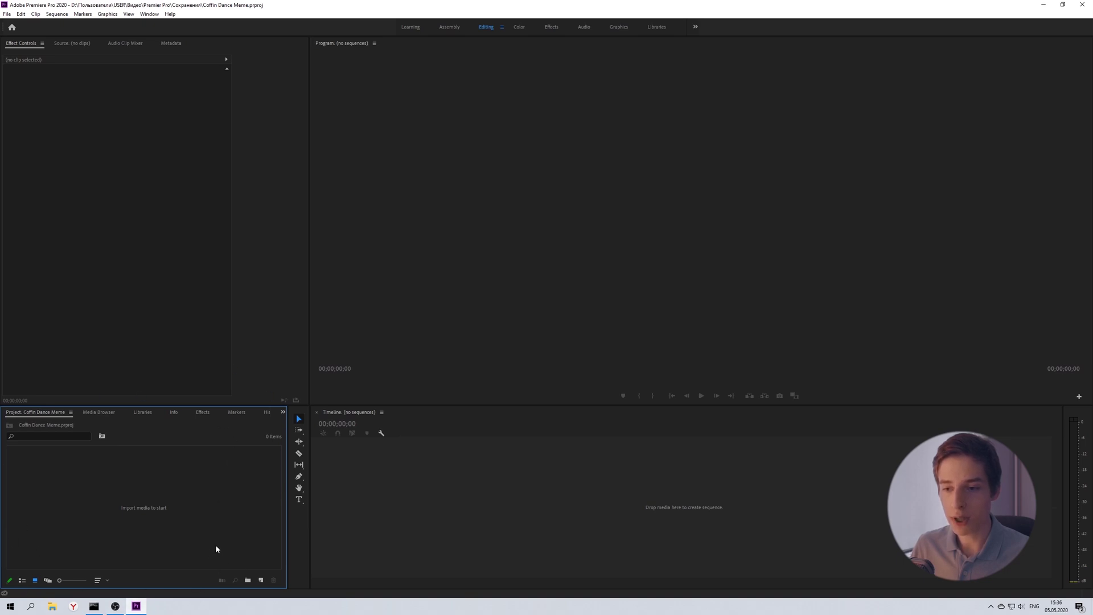
pyautogui.click(405, 534)
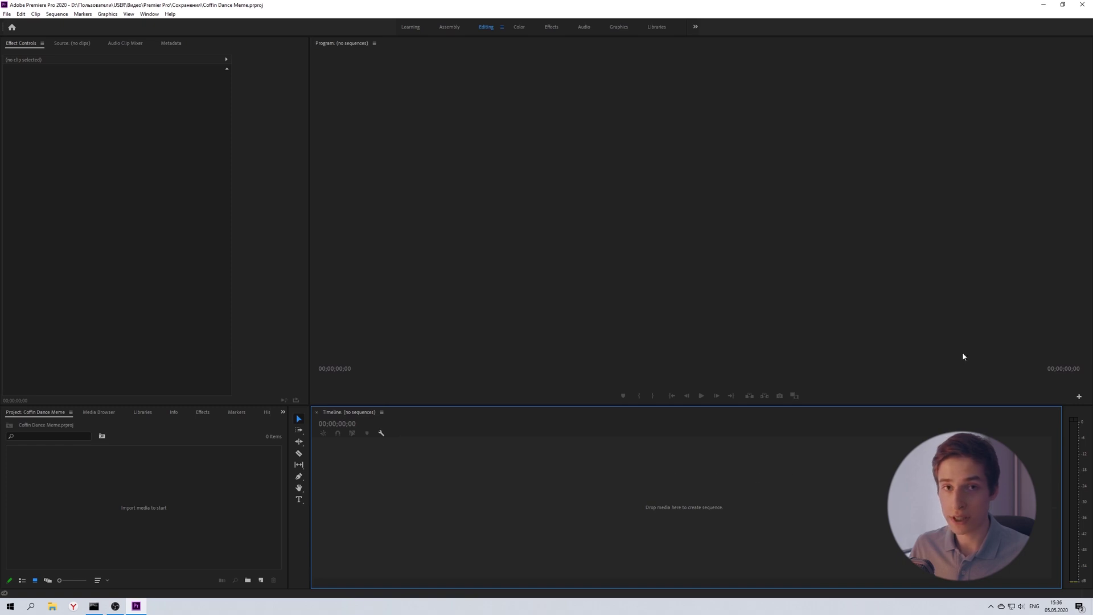
pyautogui.click(495, 206)
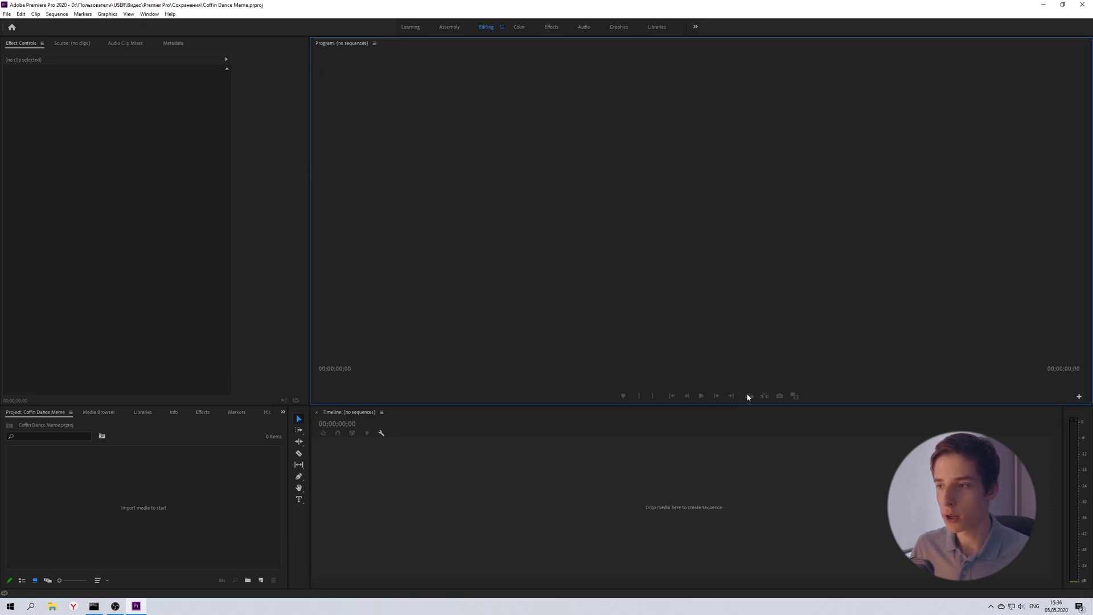
pyautogui.click(1045, 7)
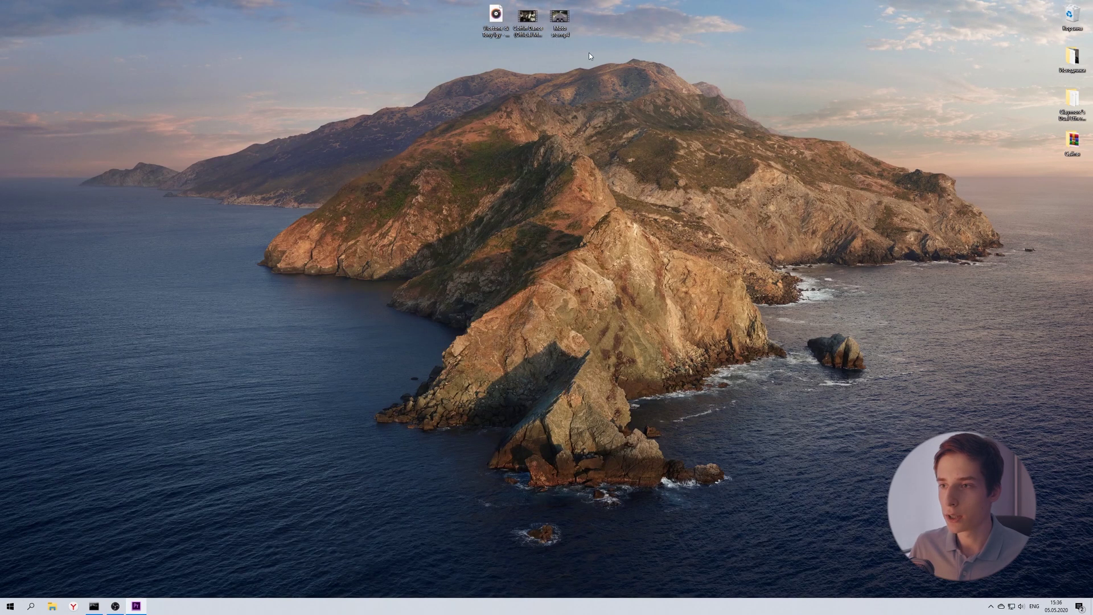
# - Drag the Astronomia track, Coffin Dance video and Moto src.mp4 from the desktop into the Project panel
pyautogui.moveTo(589, 52); pyautogui.dragTo(424, 1)
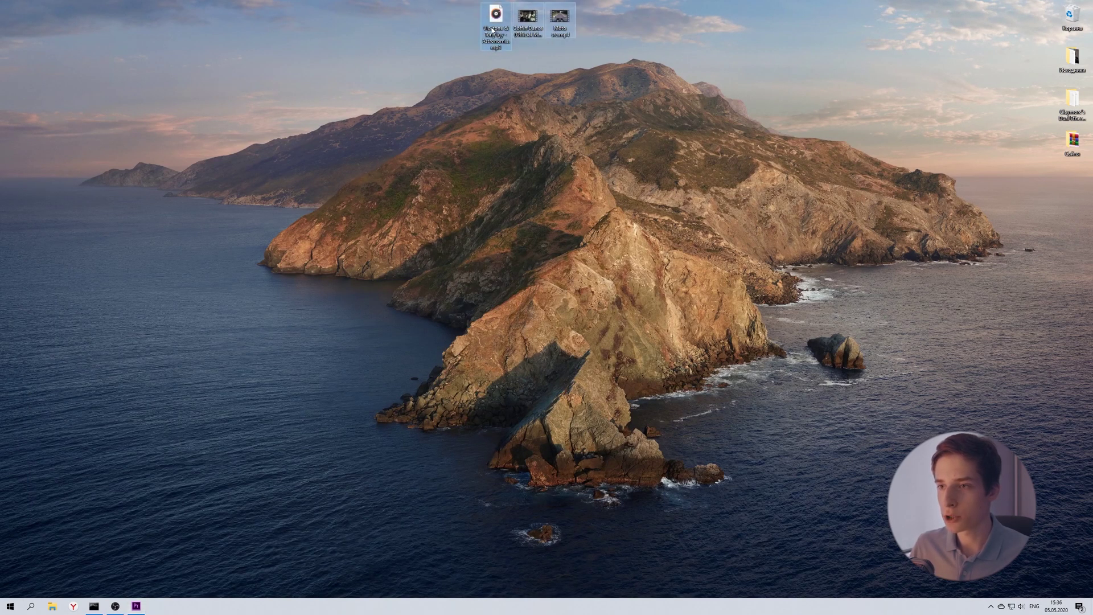
pyautogui.moveTo(498, 36); pyautogui.dragTo(139, 607)
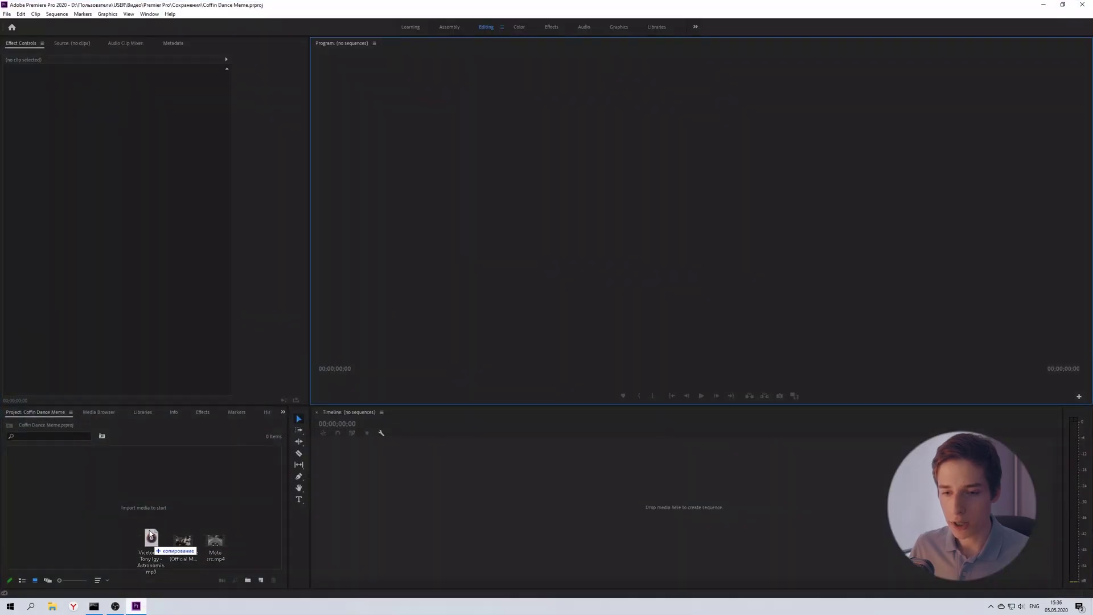
pyautogui.moveTo(139, 606); pyautogui.dragTo(143, 497)
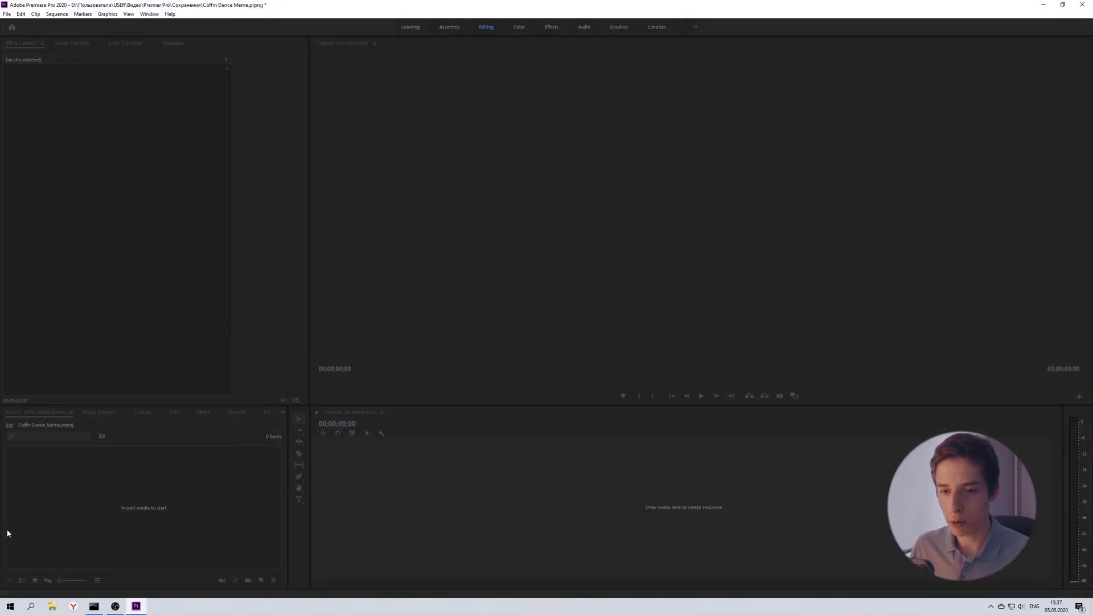
pyautogui.click(126, 533)
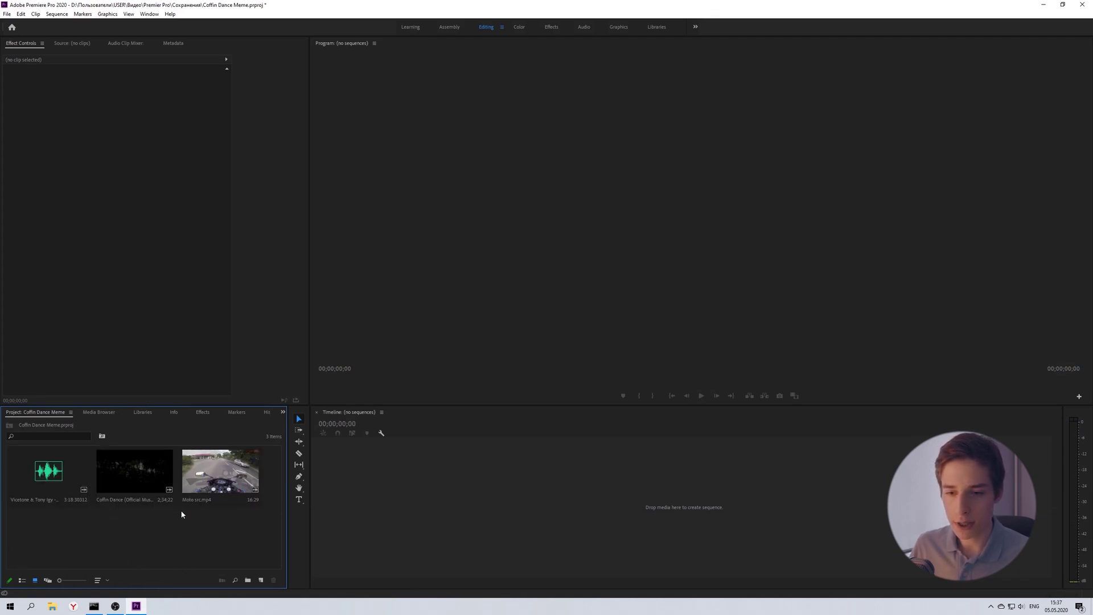
# - Create a Moto src sequence from Moto src.mp4 and scrub near its end to find the cut point
pyautogui.moveTo(221, 471); pyautogui.dragTo(402, 470)
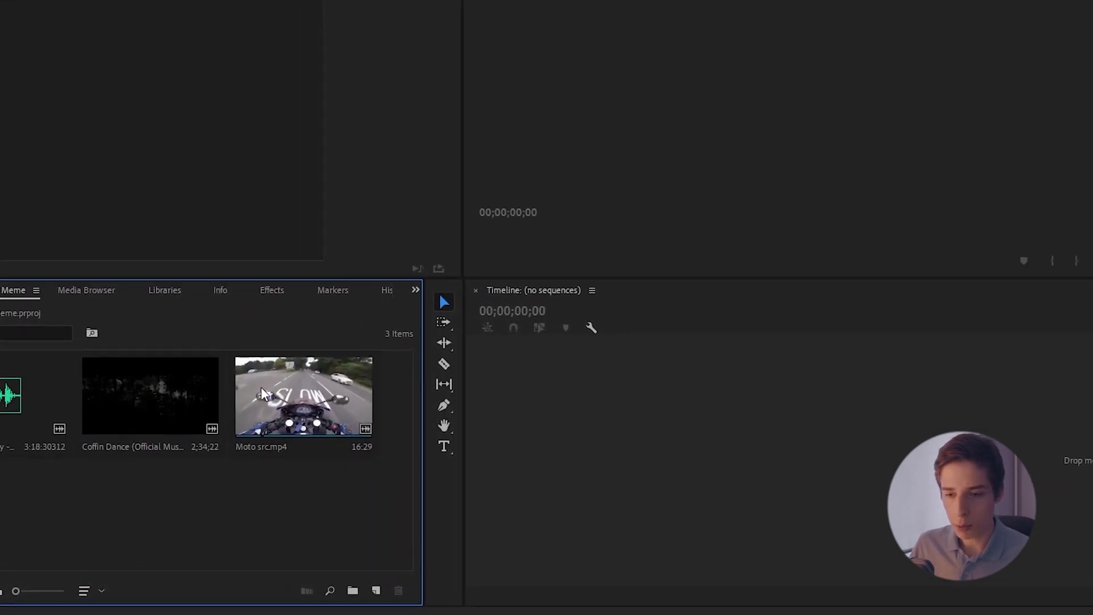
pyautogui.moveTo(744, 404); pyautogui.dragTo(737, 403)
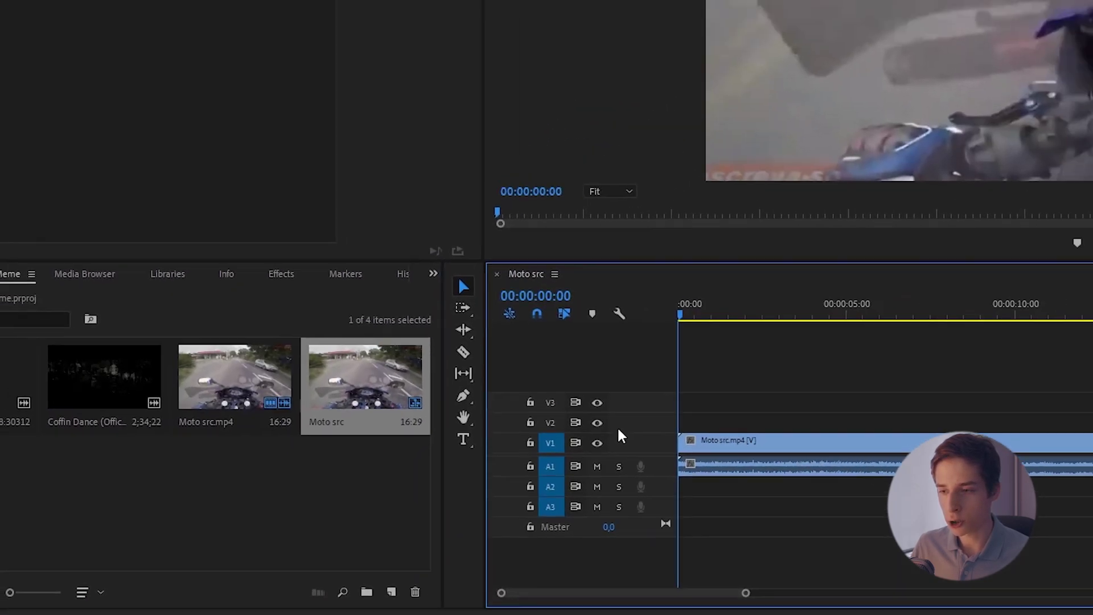
pyautogui.click(452, 433)
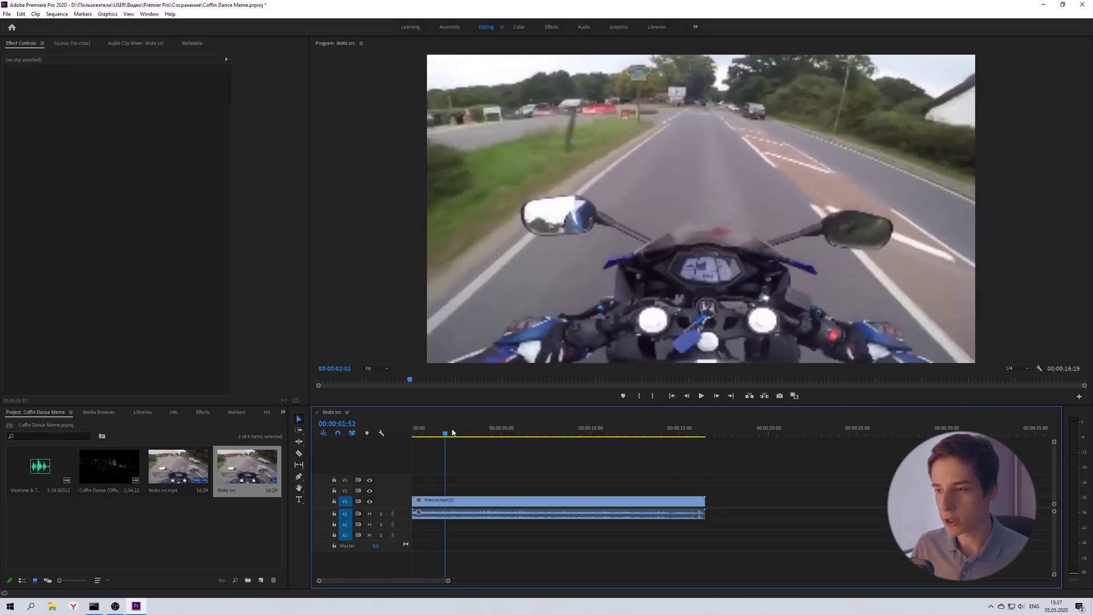
pyautogui.moveTo(452, 433); pyautogui.dragTo(542, 421)
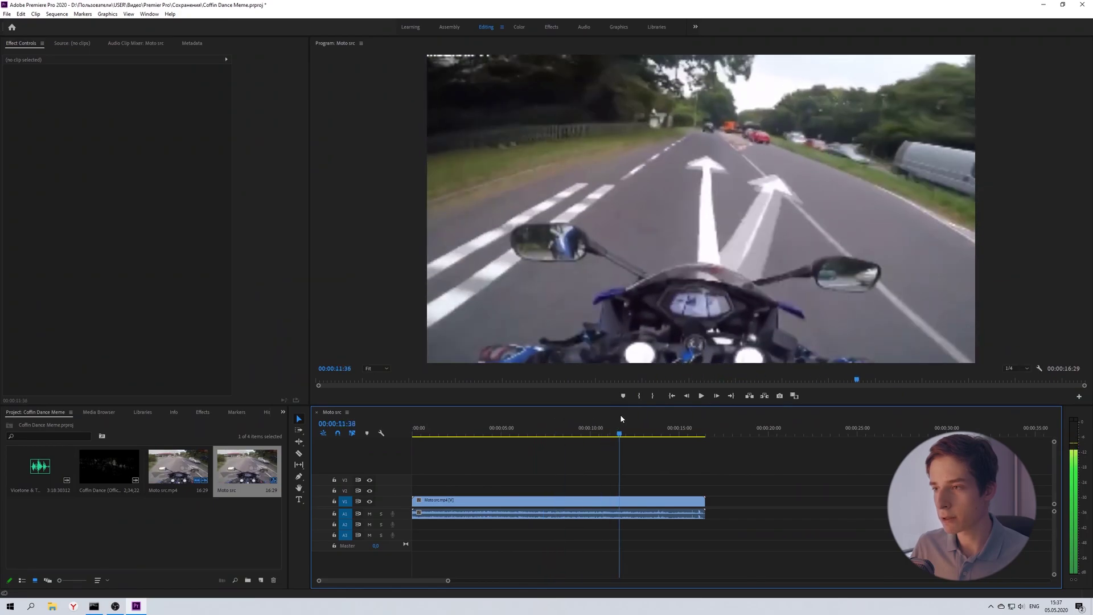
pyautogui.moveTo(543, 420)
pyautogui.mouseDown()
pyautogui.moveTo(695, 408)
pyautogui.moveTo(661, 411)
pyautogui.mouseUp()
pyautogui.press('space')
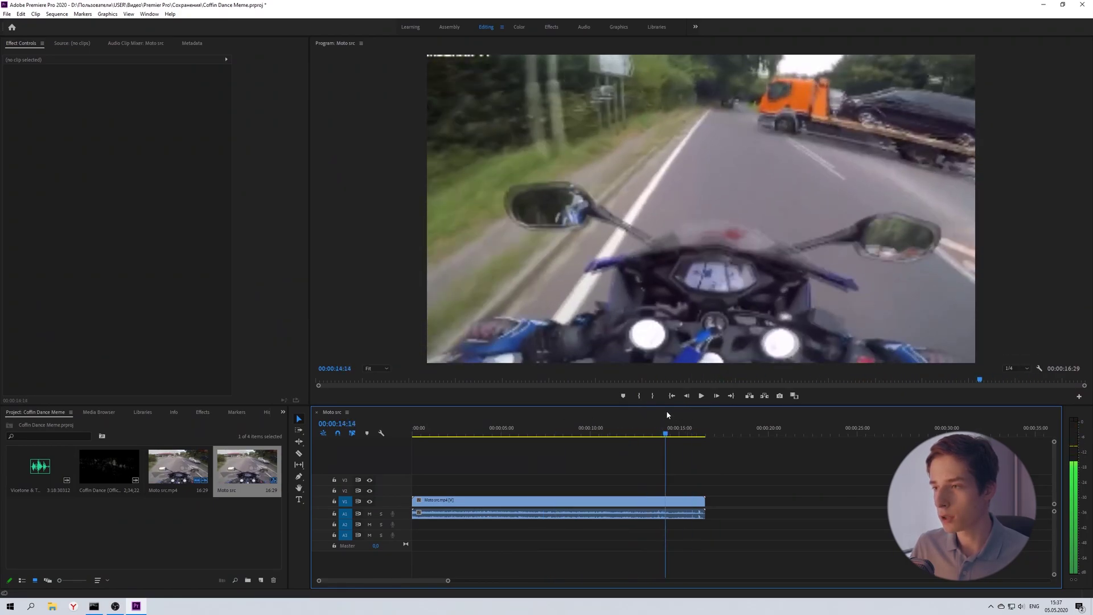
pyautogui.press('space')
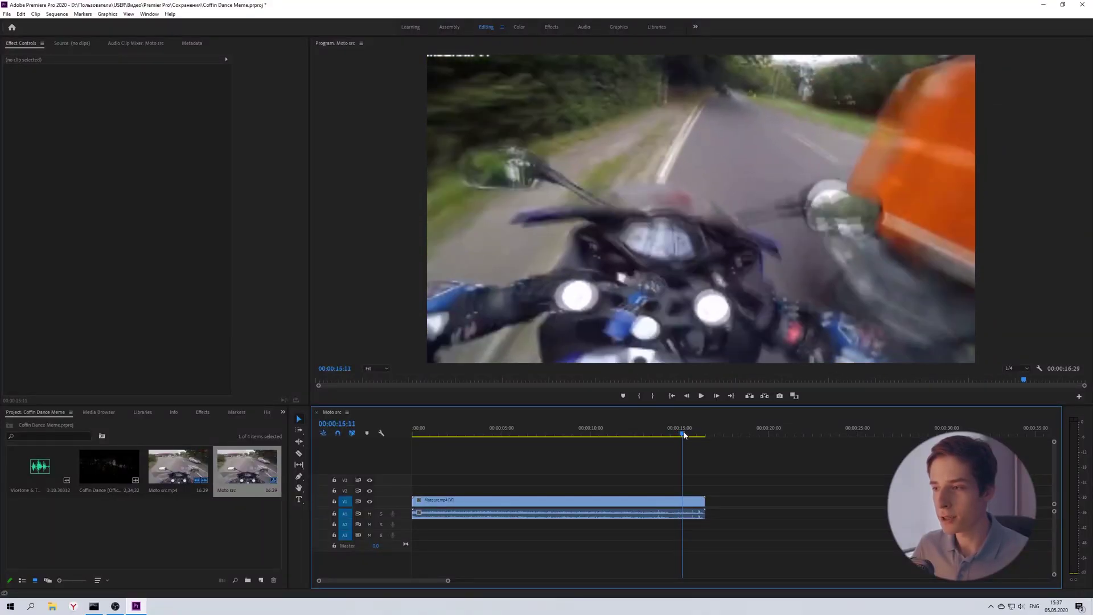
pyautogui.moveTo(685, 436)
pyautogui.mouseDown()
pyautogui.moveTo(640, 447)
pyautogui.moveTo(679, 442)
pyautogui.moveTo(675, 479)
pyautogui.mouseUp()
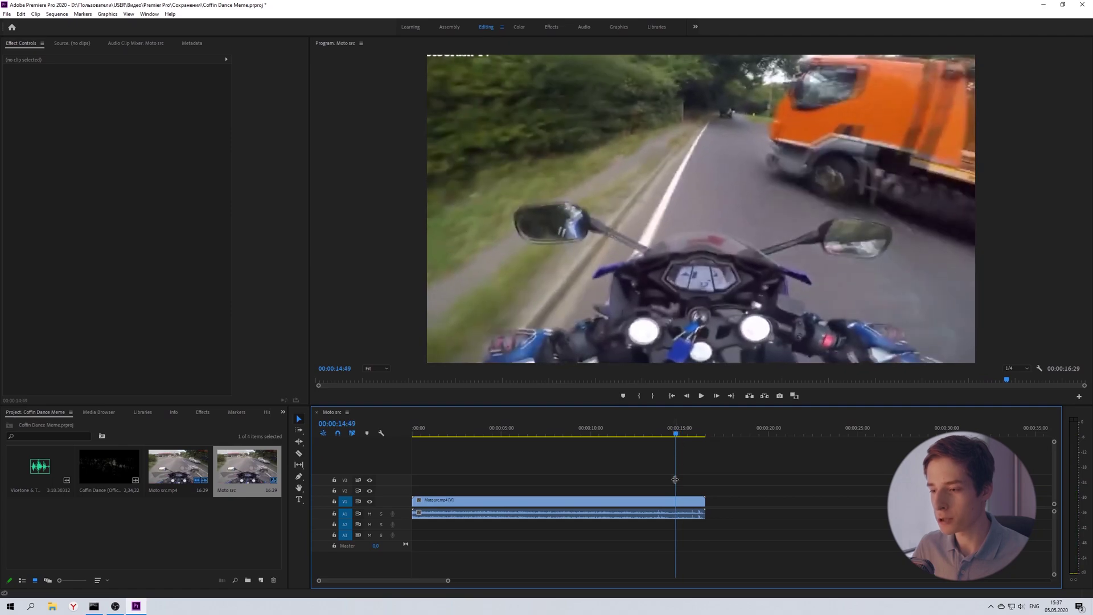
# - End the motorcycle clip at 14:49 and place the Astronomia music on A2 right after it
pyautogui.click(676, 500)
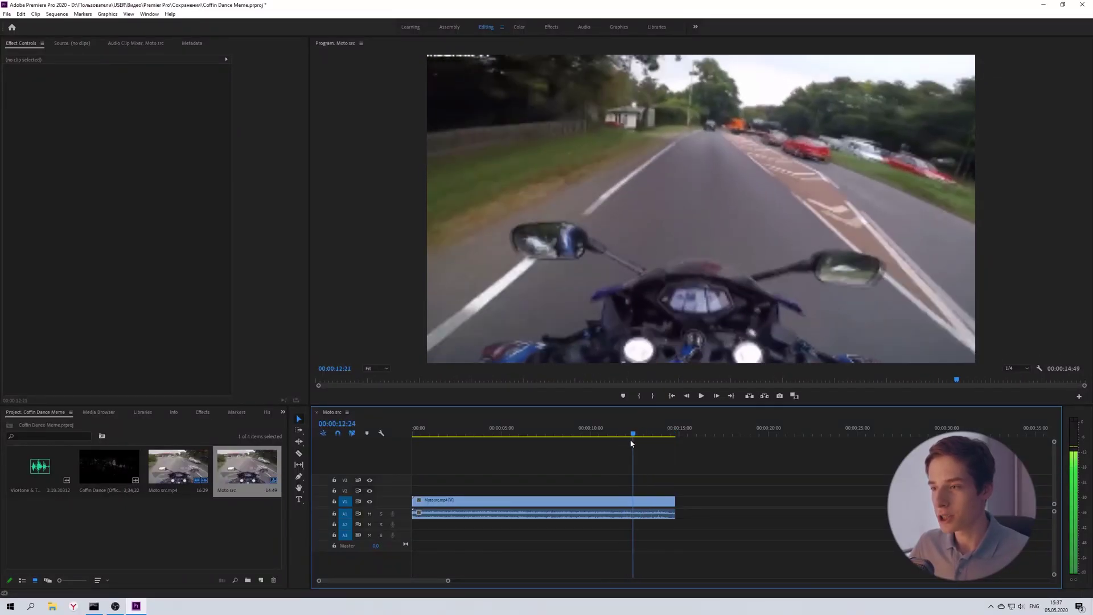
pyautogui.moveTo(643, 439); pyautogui.dragTo(621, 442)
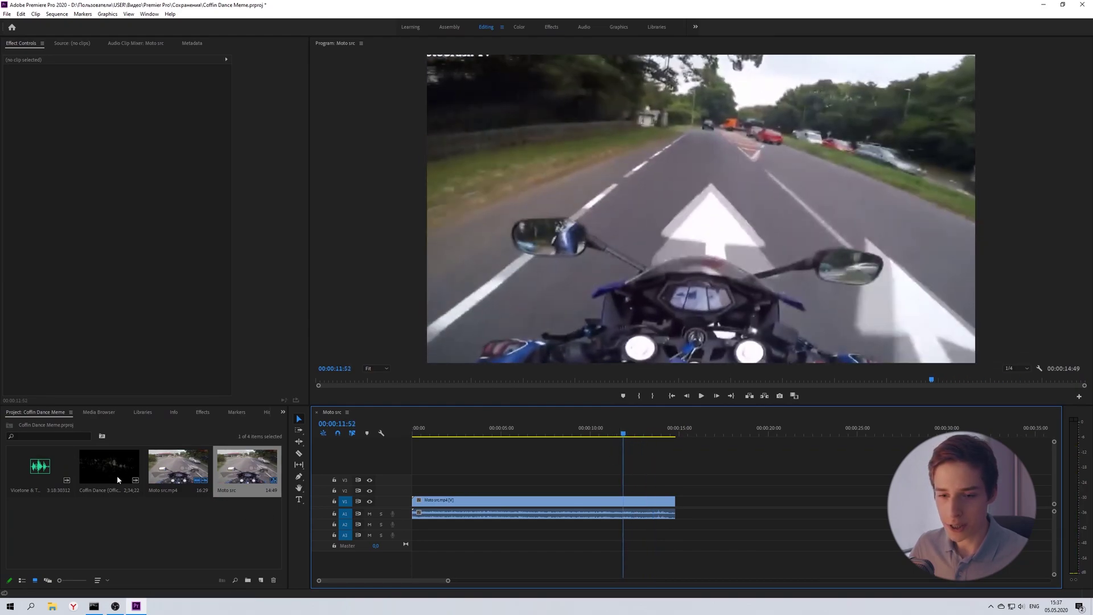
pyautogui.moveTo(27, 470); pyautogui.dragTo(670, 524)
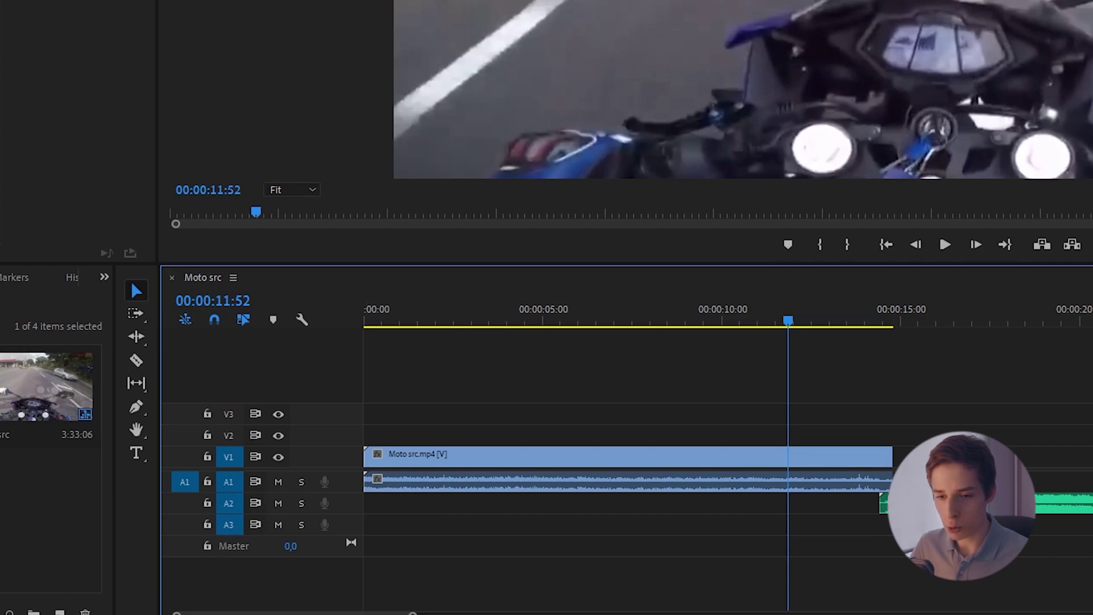
pyautogui.moveTo(45, 387); pyautogui.dragTo(891, 599)
pyautogui.hotkey('ctrl', 'z')
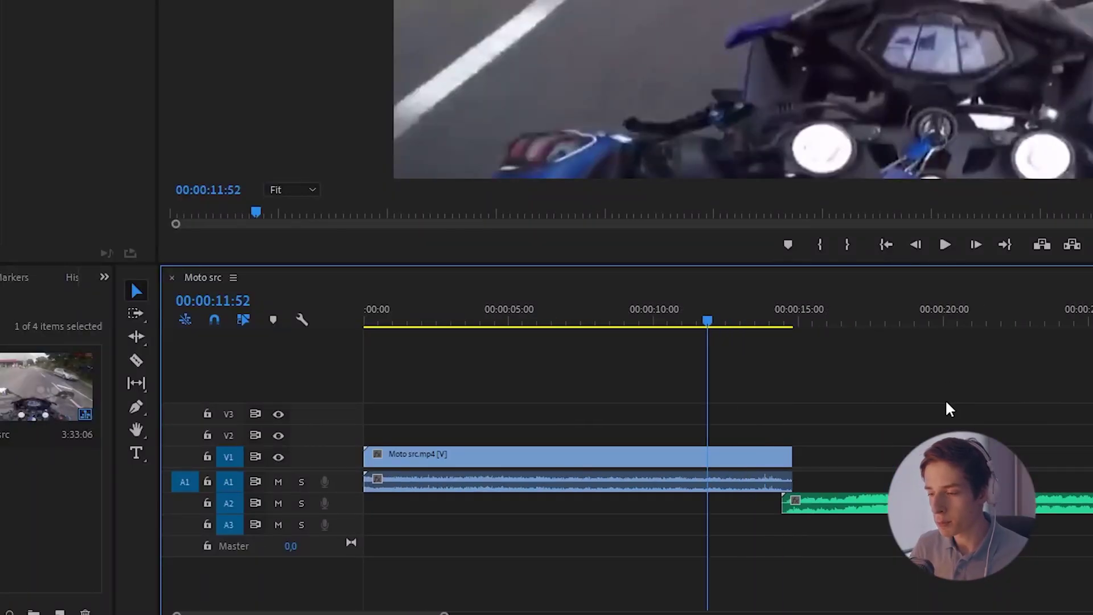
pyautogui.hscroll(3, 964, 395)
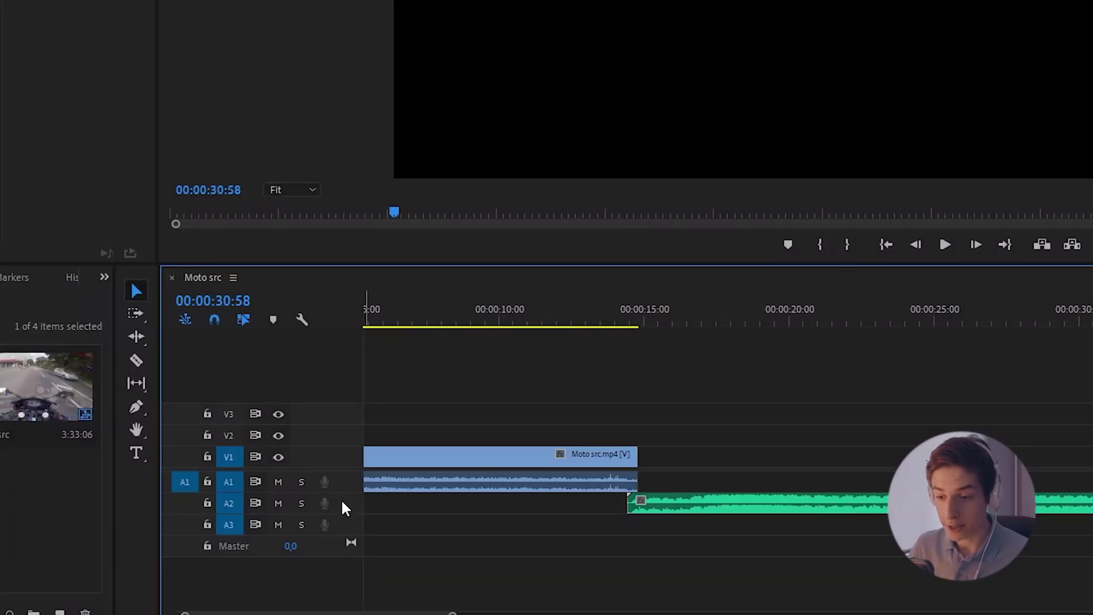
# - Expand track A2 and pull the music's volume down about 0.5 dB, to roughly -18.6 dB
pyautogui.doubleClick(343, 503)
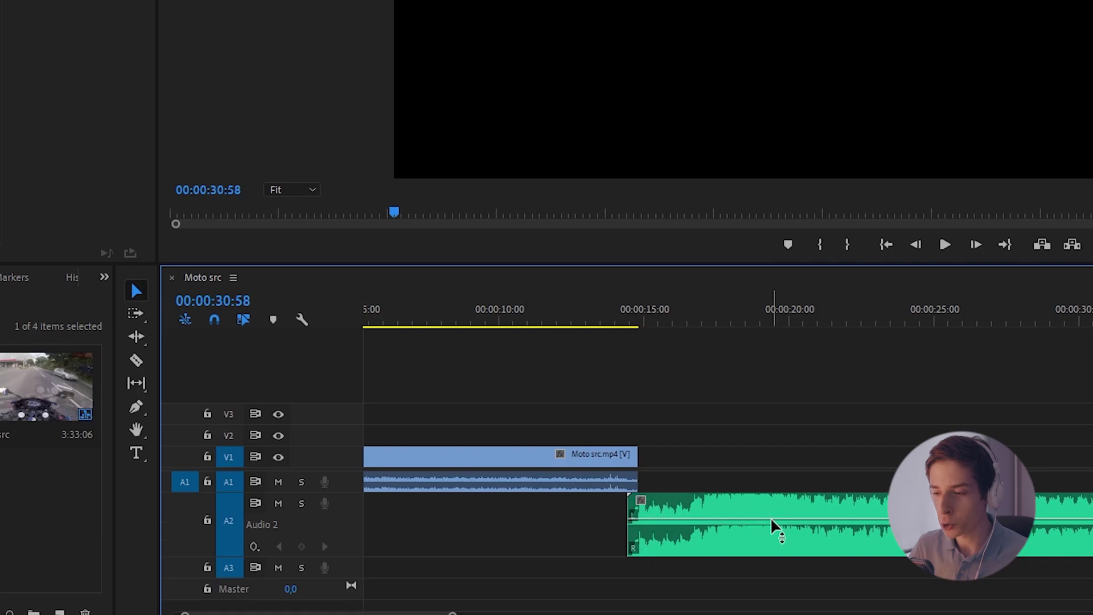
pyautogui.doubleClick(342, 506)
pyautogui.doubleClick(344, 509)
pyautogui.doubleClick(353, 514)
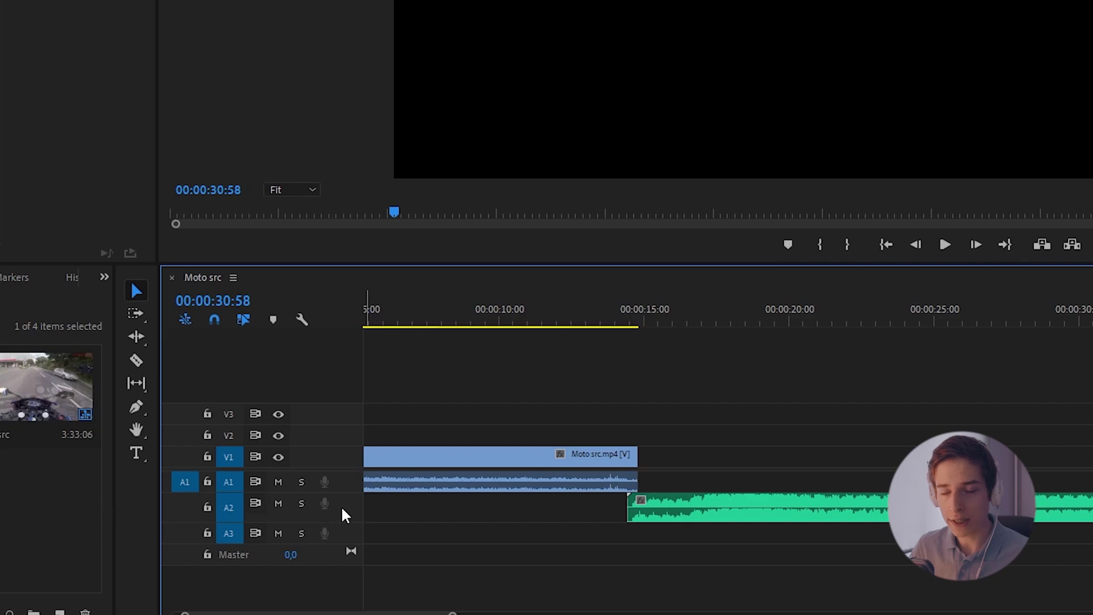
pyautogui.doubleClick(344, 513)
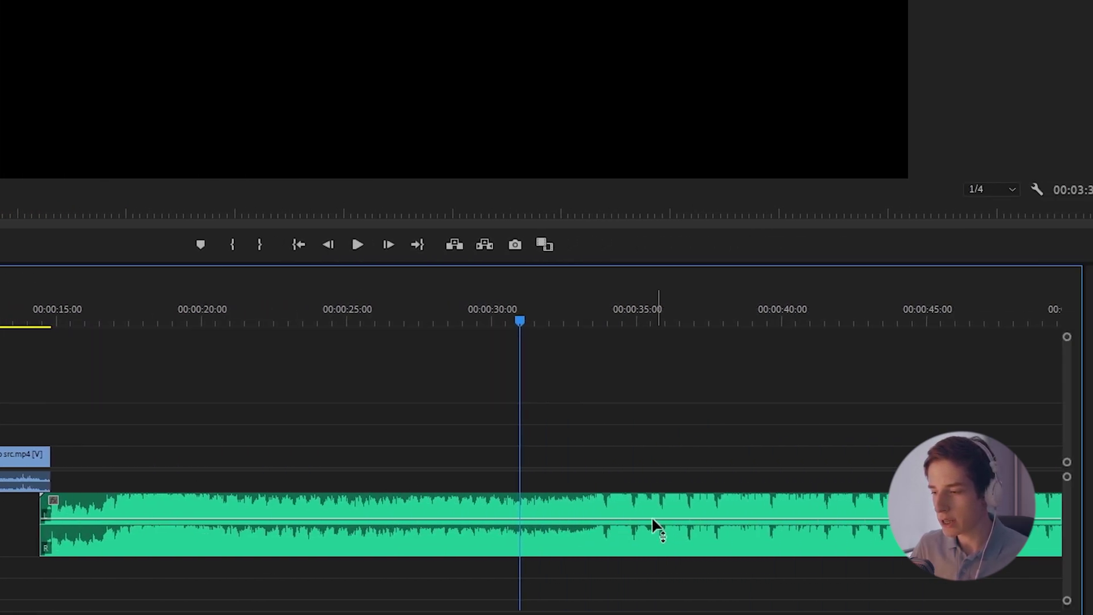
pyautogui.moveTo(653, 520); pyautogui.dragTo(654, 537)
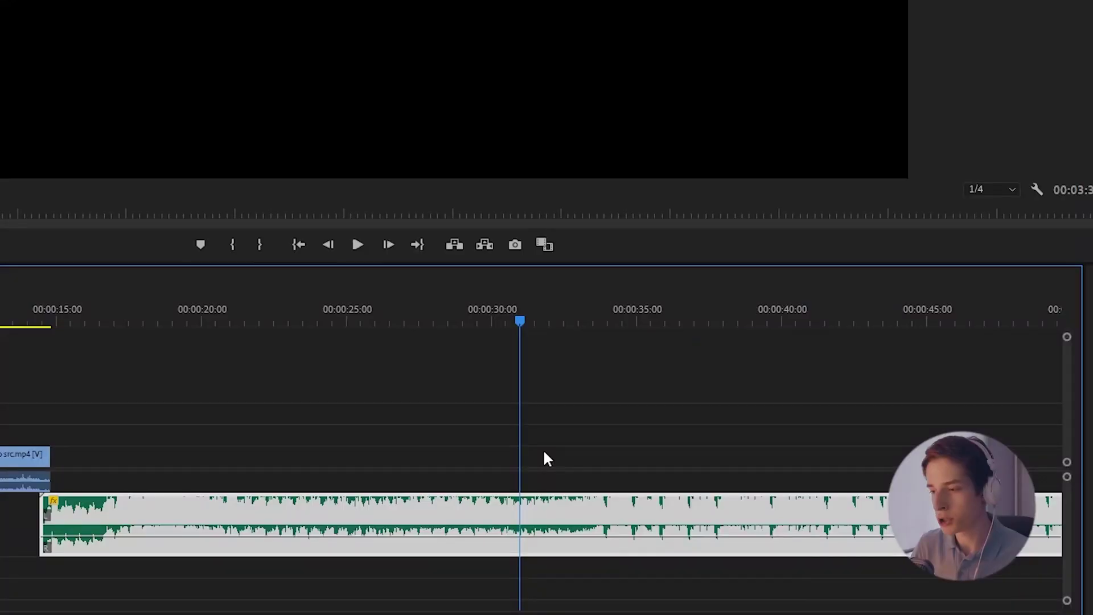
# - Move the playhead to about 33 seconds and play the sequence, stopping at 34:35
pyautogui.scroll(-3, 544, 449)
pyautogui.scroll(-2, 530, 447)
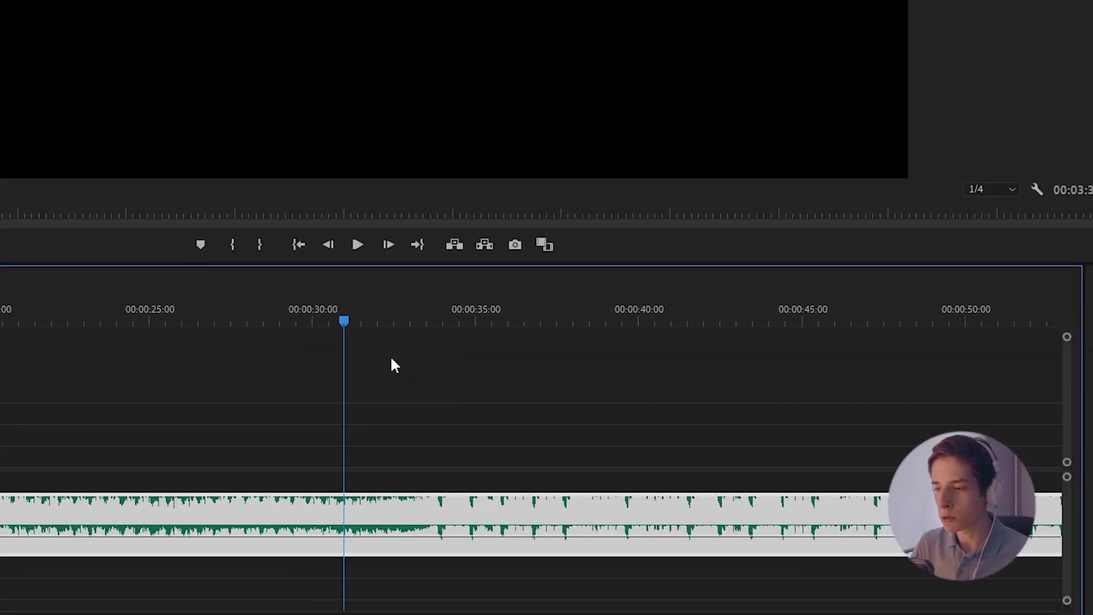
pyautogui.moveTo(363, 306); pyautogui.dragTo(418, 307)
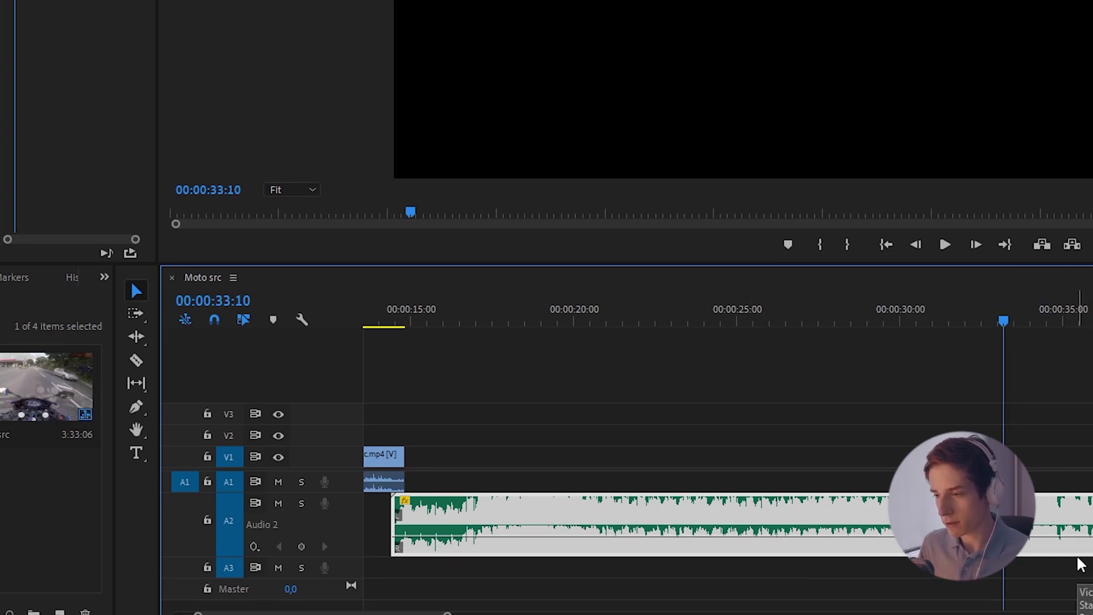
pyautogui.press('space')
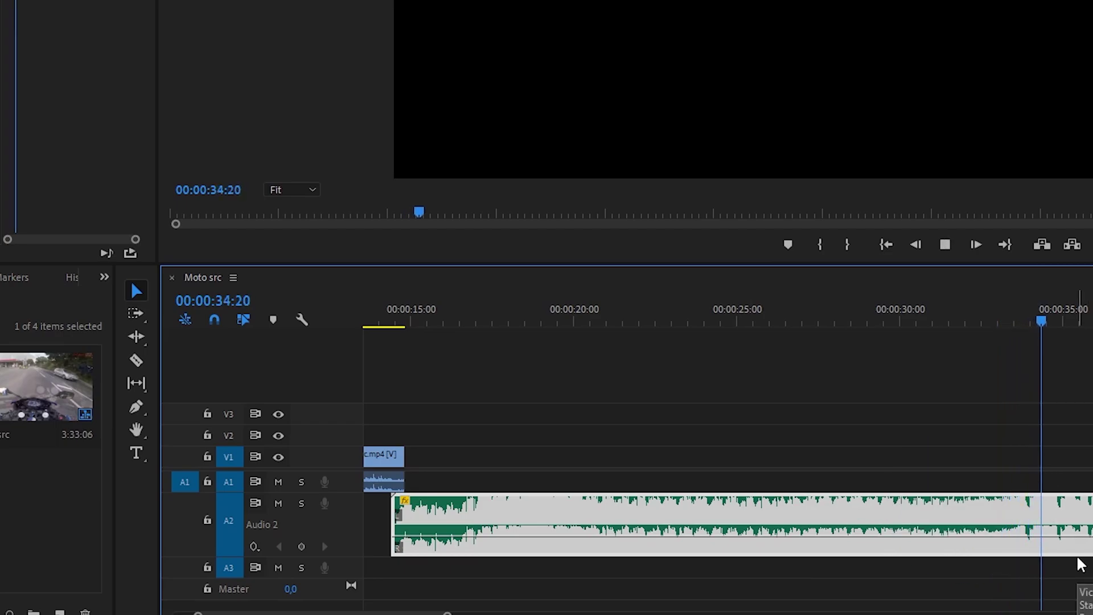
pyautogui.press('space')
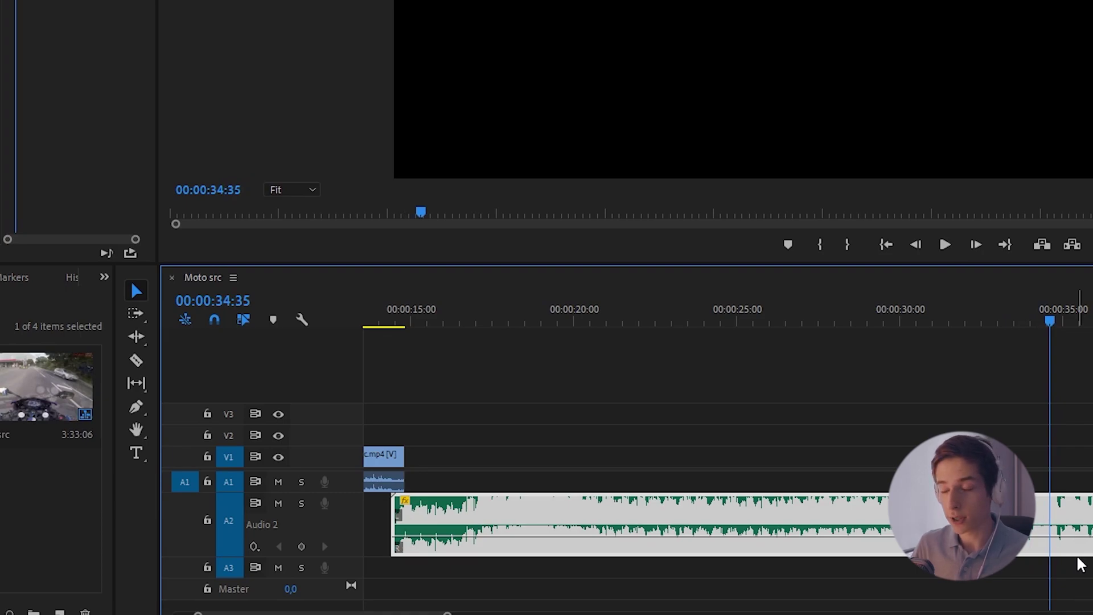
pyautogui.moveTo(416, 527); pyautogui.dragTo(832, 527)
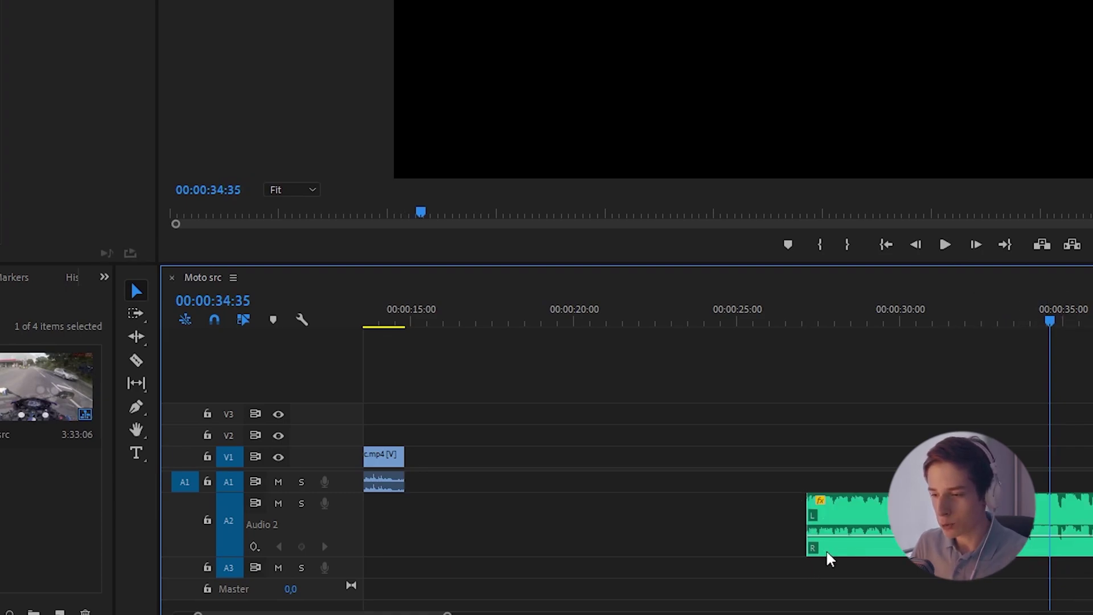
pyautogui.moveTo(830, 322); pyautogui.dragTo(809, 339)
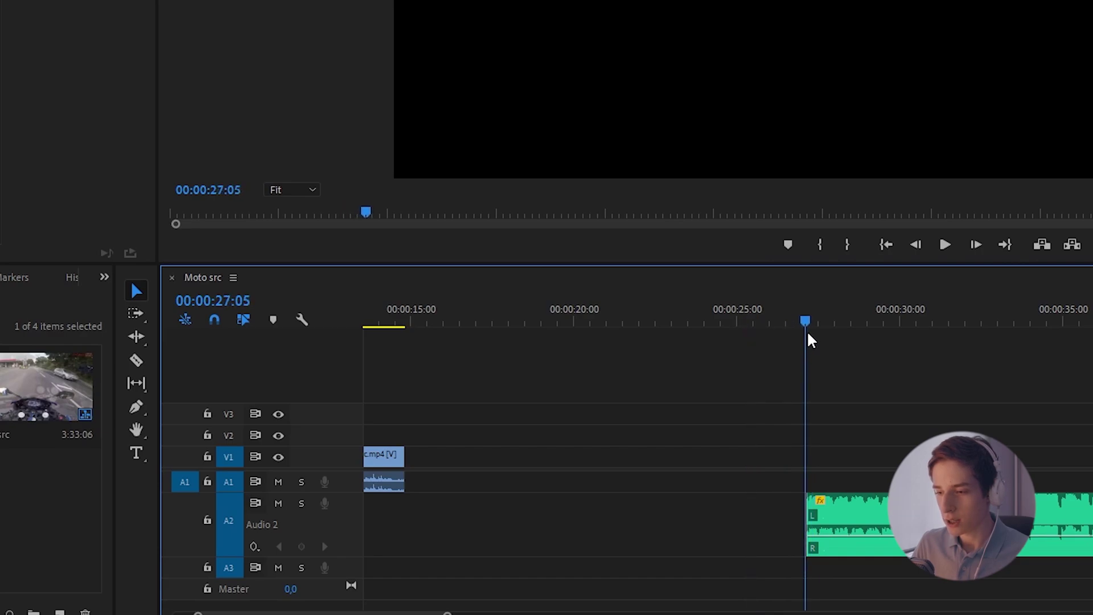
pyautogui.scroll(3, 714, 407)
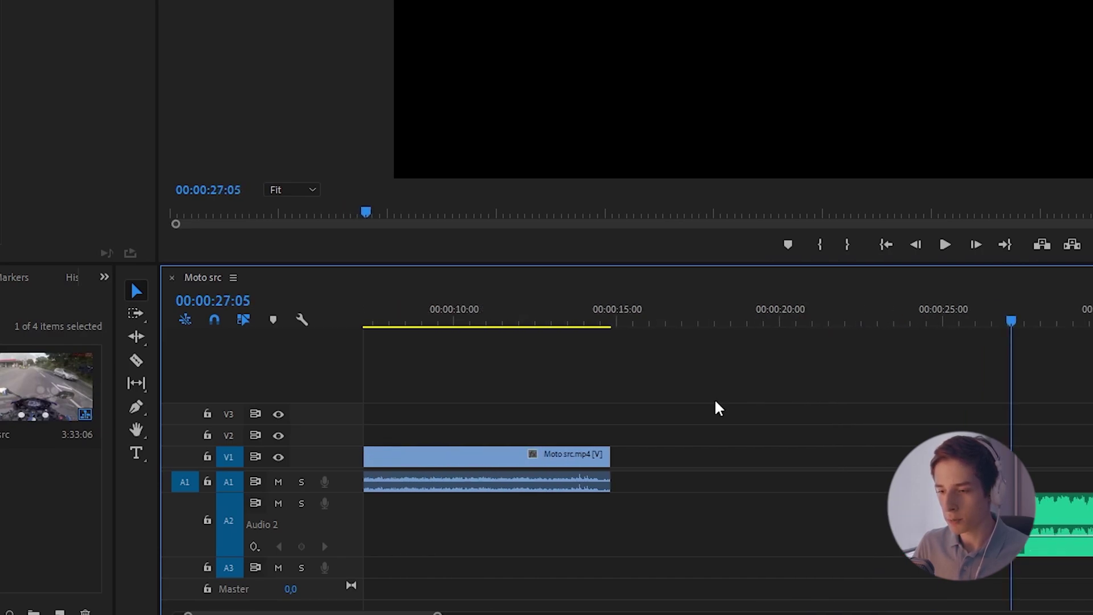
pyautogui.scroll(3, 399, 353)
pyautogui.scroll(-2, 685, 394)
pyautogui.scroll(-3, 686, 394)
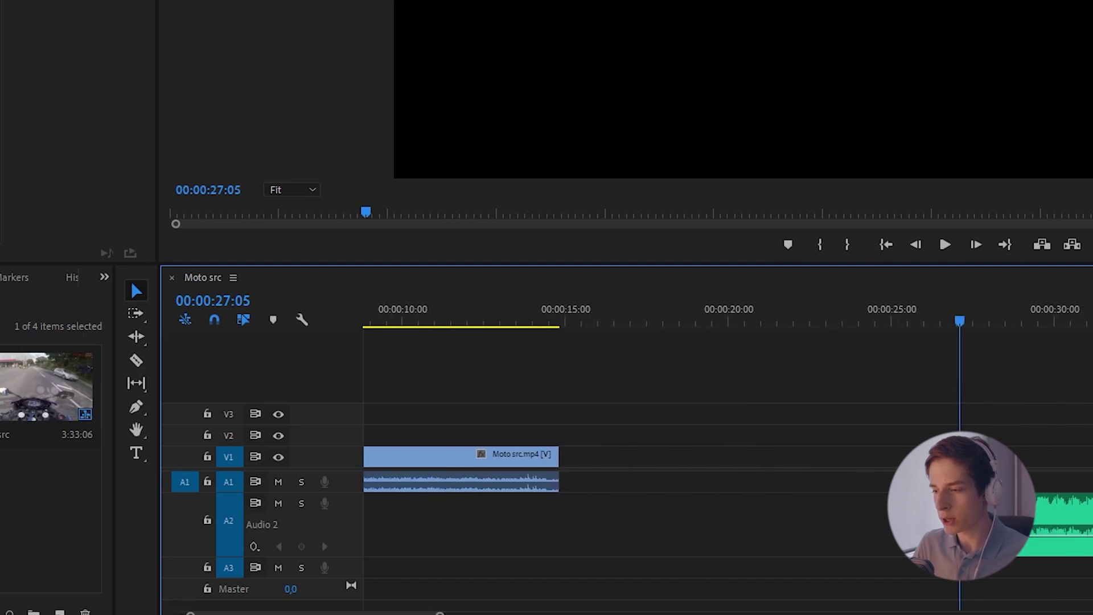
pyautogui.press('space')
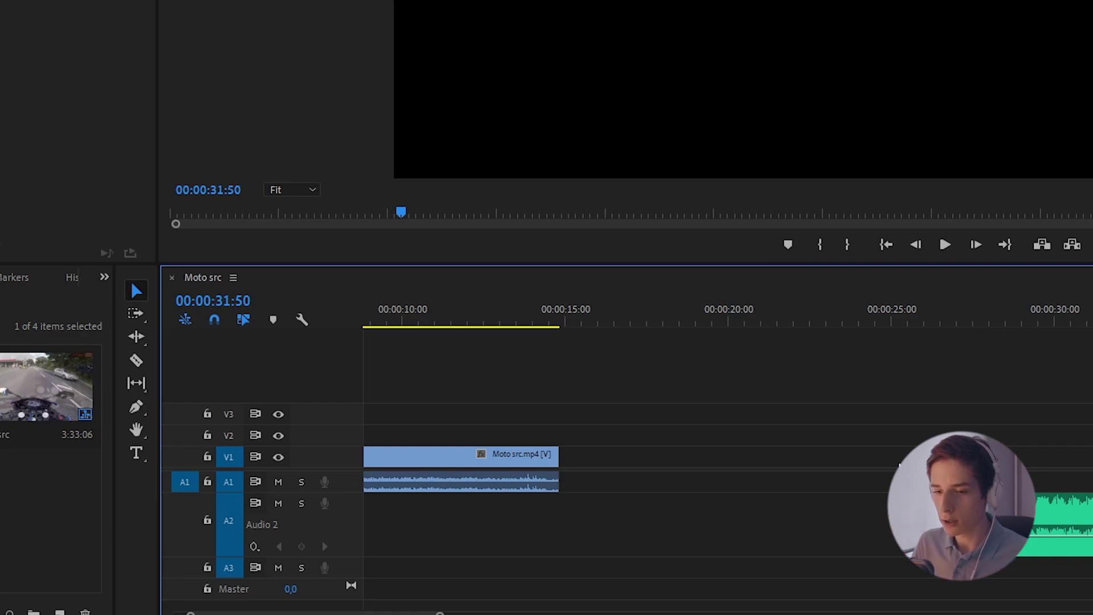
pyautogui.scroll(3, 900, 465)
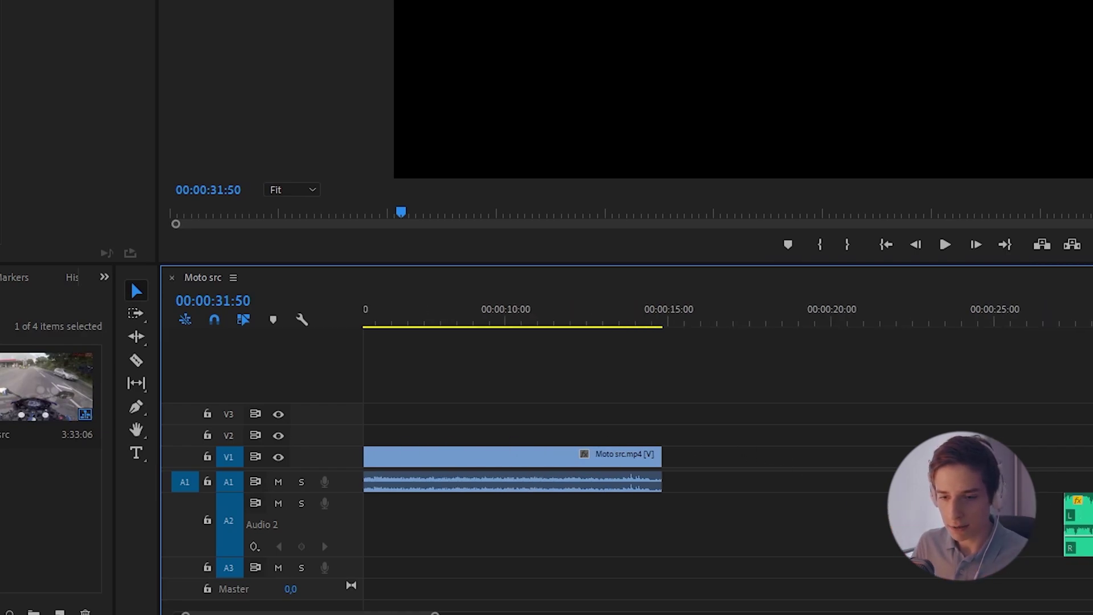
# - Add the Coffin Dance clip at 20 seconds on V3/A3 and unlink its video from its audio
pyautogui.moveTo(733, 383); pyautogui.dragTo(813, 399)
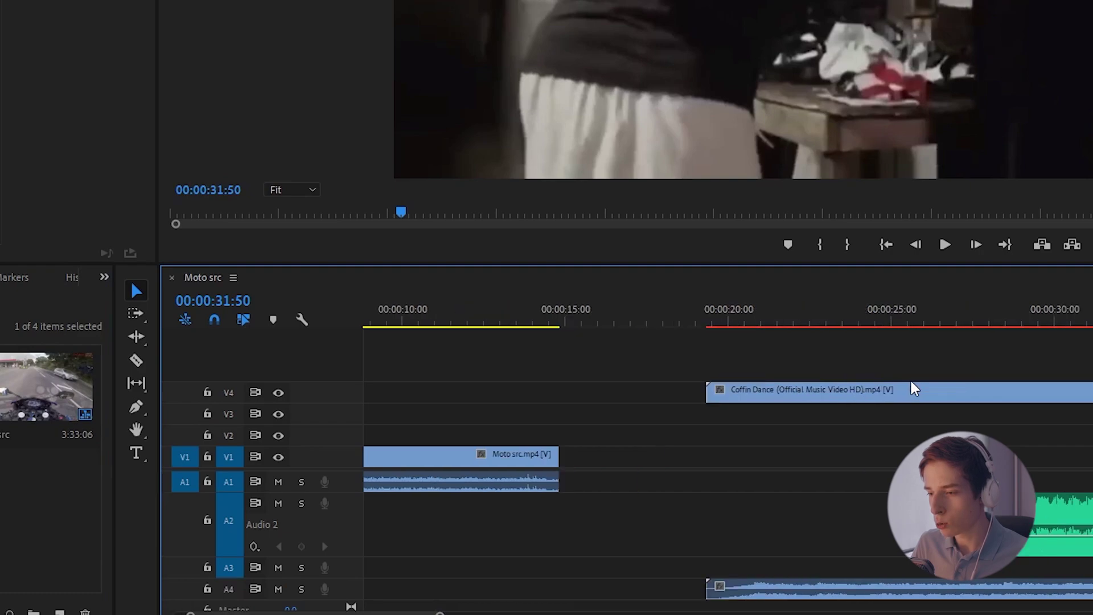
pyautogui.rightClick(841, 396)
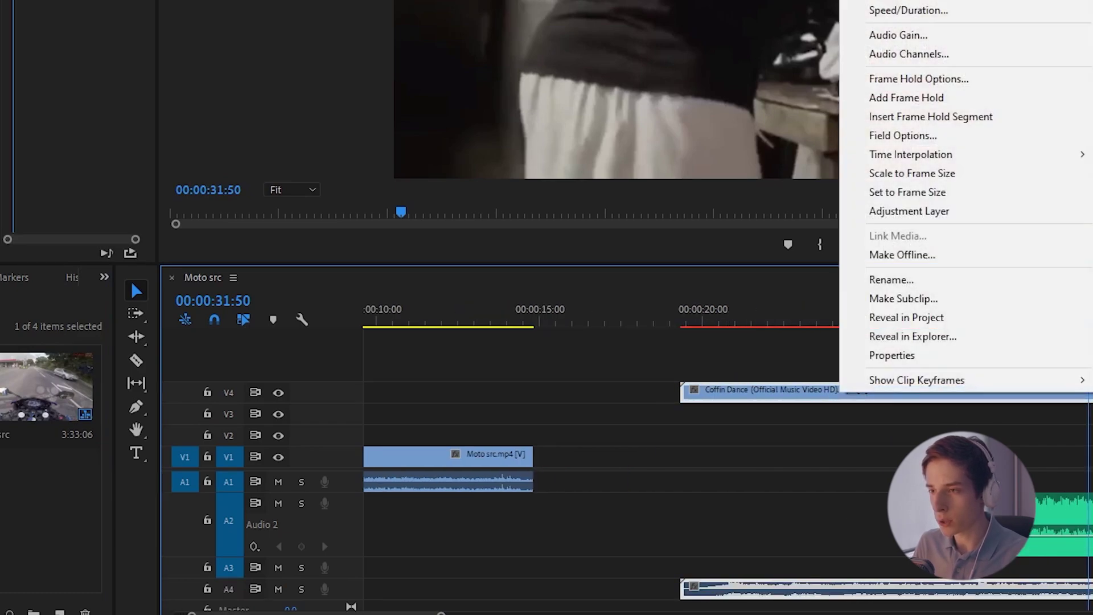
pyautogui.press('Escape')
pyautogui.moveTo(695, 392); pyautogui.dragTo(746, 412)
pyautogui.rightClick(746, 410)
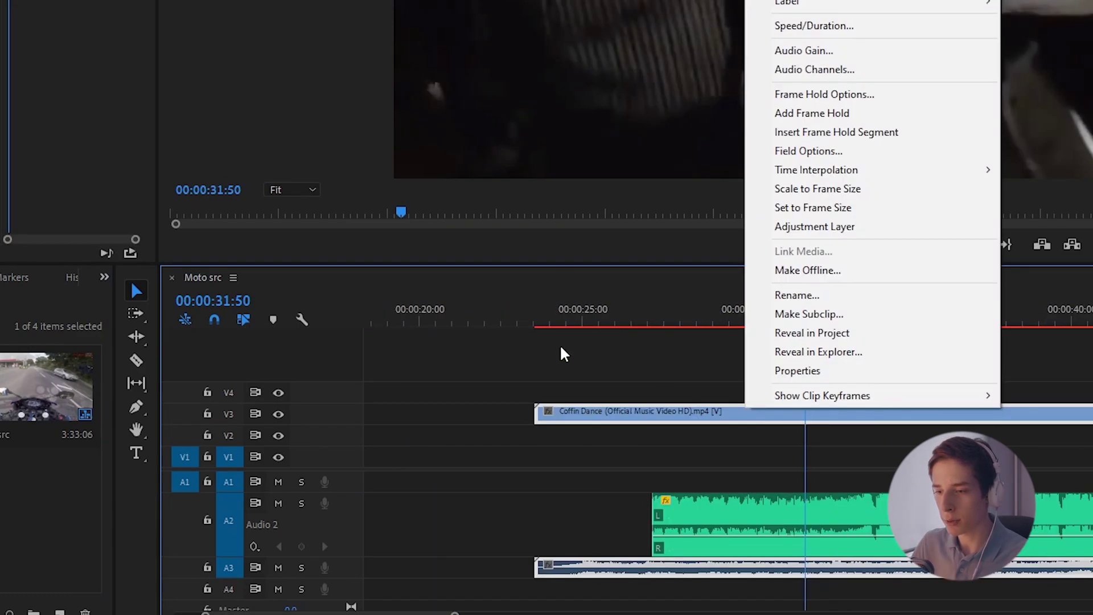
pyautogui.click(587, 409)
pyautogui.rightClick(589, 413)
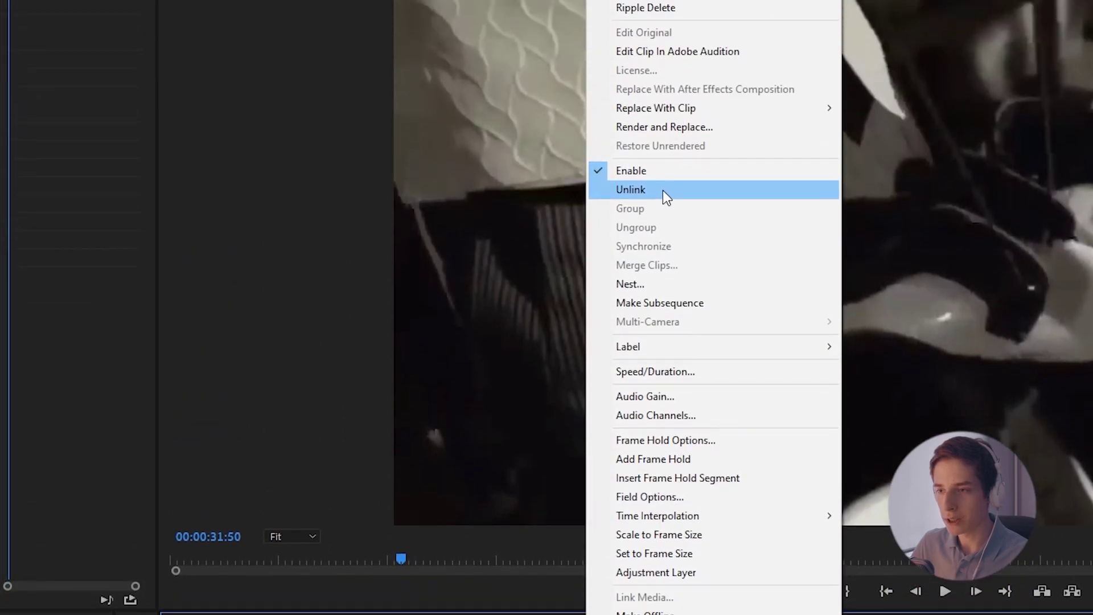
pyautogui.click(663, 190)
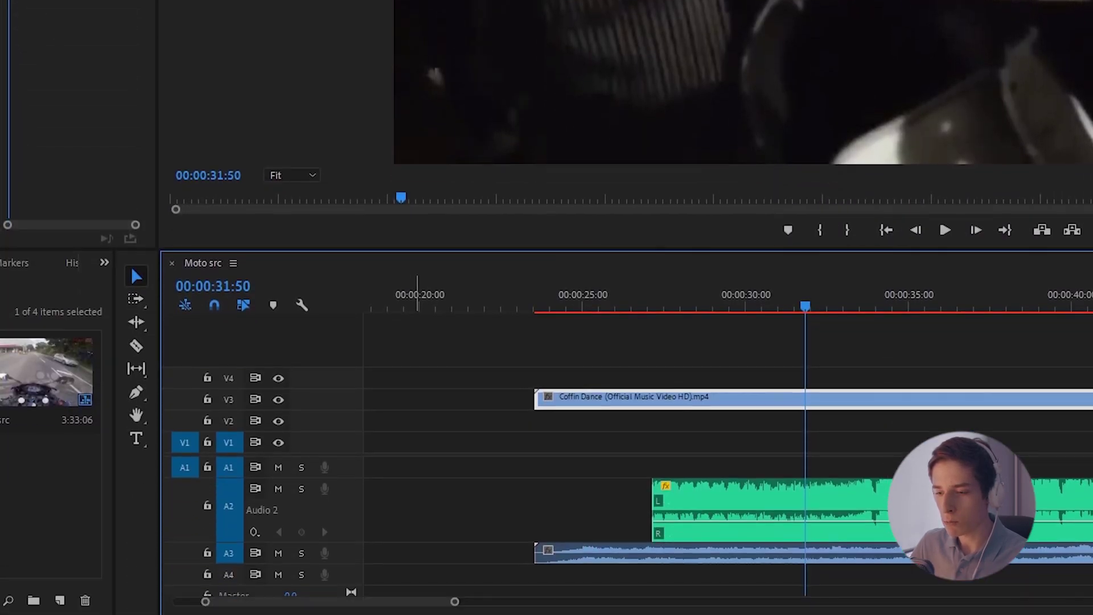
# - Select the Coffin Dance audio clip on track A3 and delete it
pyautogui.click(583, 526)
pyautogui.click(587, 560)
pyautogui.click(562, 406)
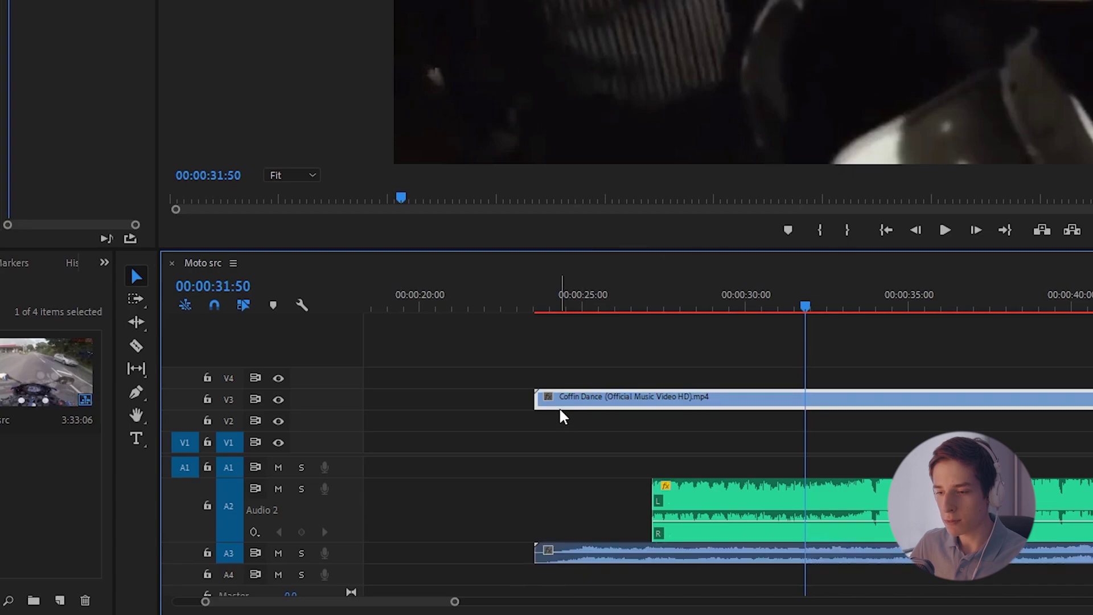
pyautogui.click(581, 551)
pyautogui.click(581, 405)
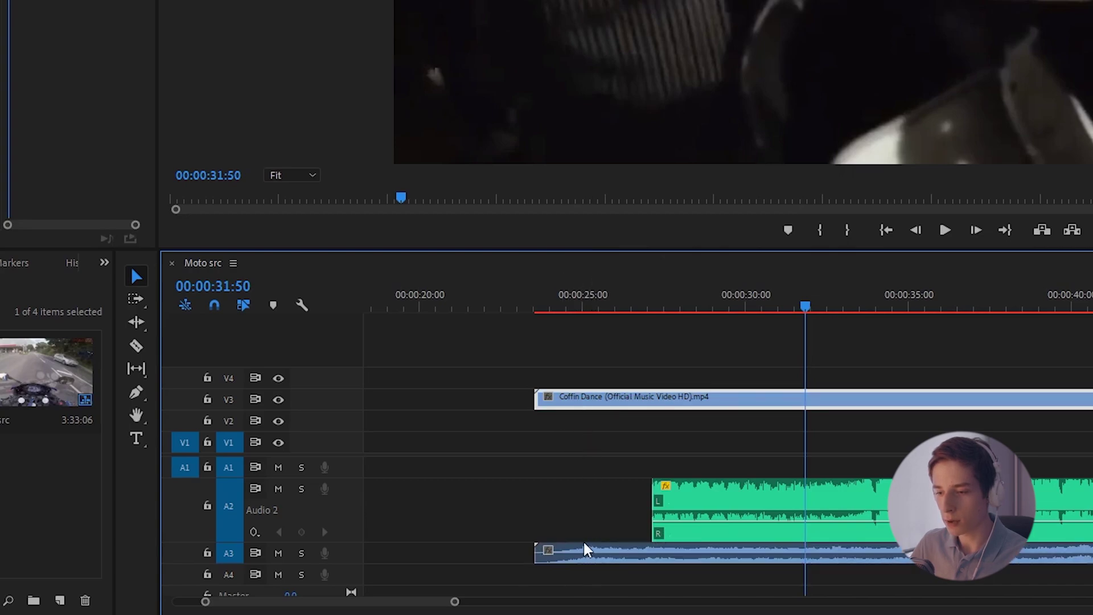
pyautogui.click(582, 551)
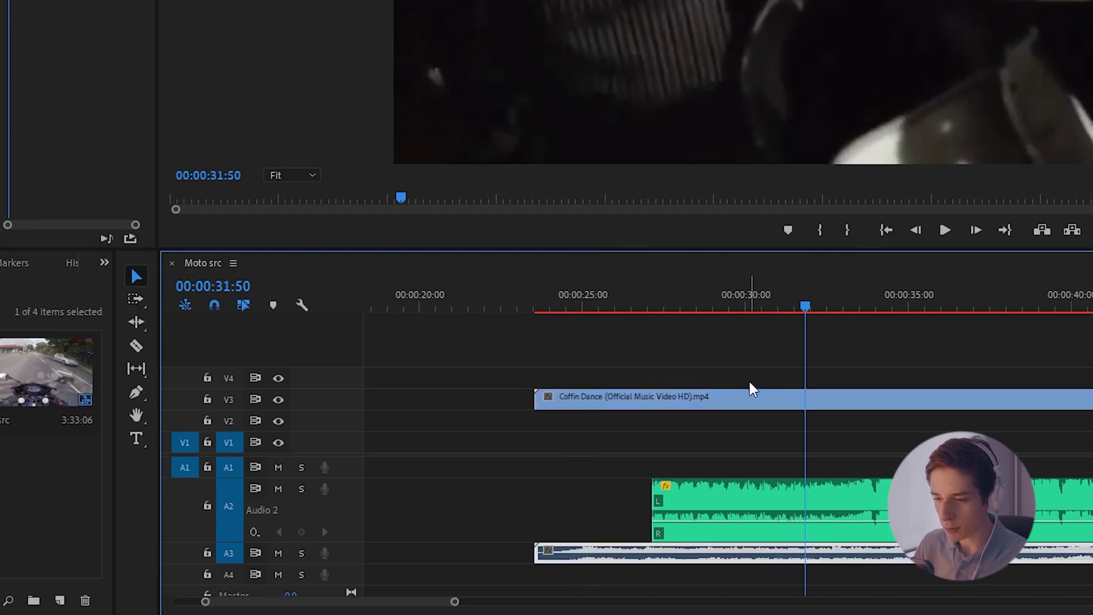
pyautogui.press('Delete')
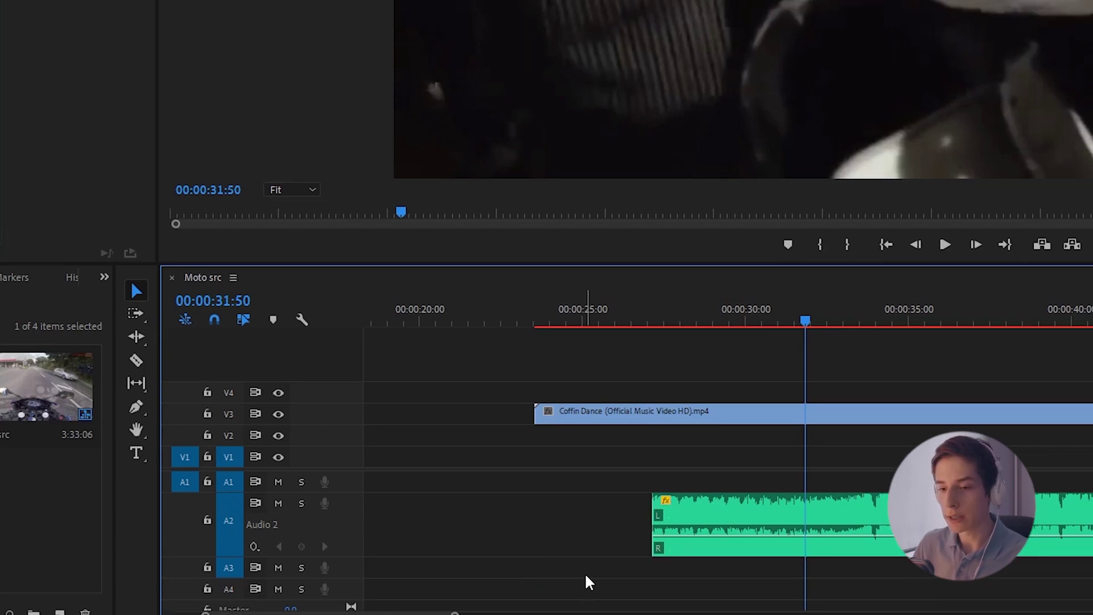
# - Mute the A2 music track, zoom the timeline out, and scrub through the Coffin Dance clip
pyautogui.click(321, 543)
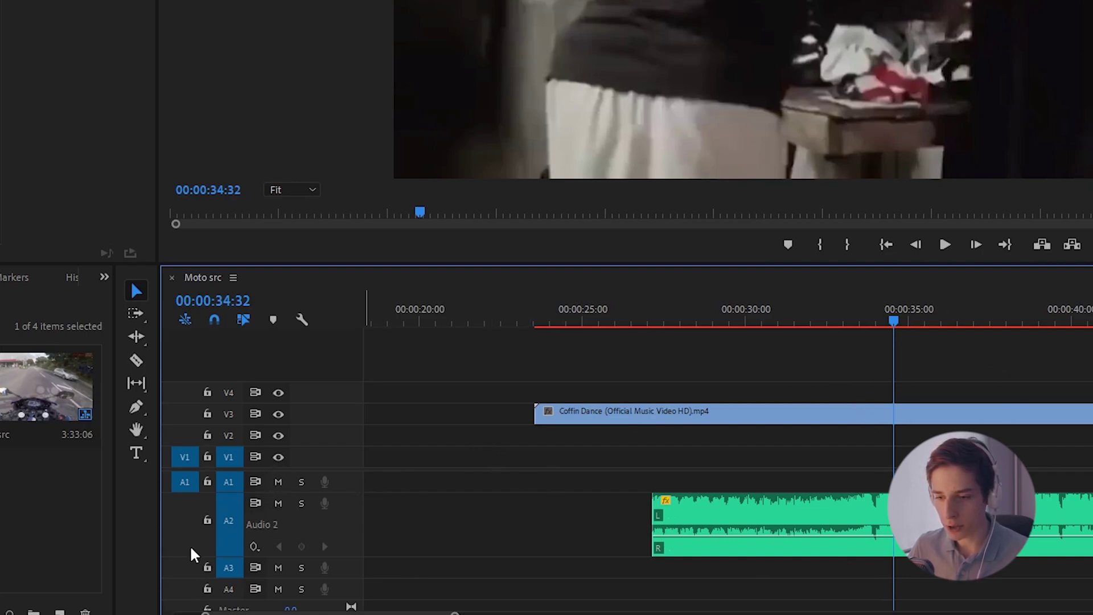
pyautogui.click(279, 504)
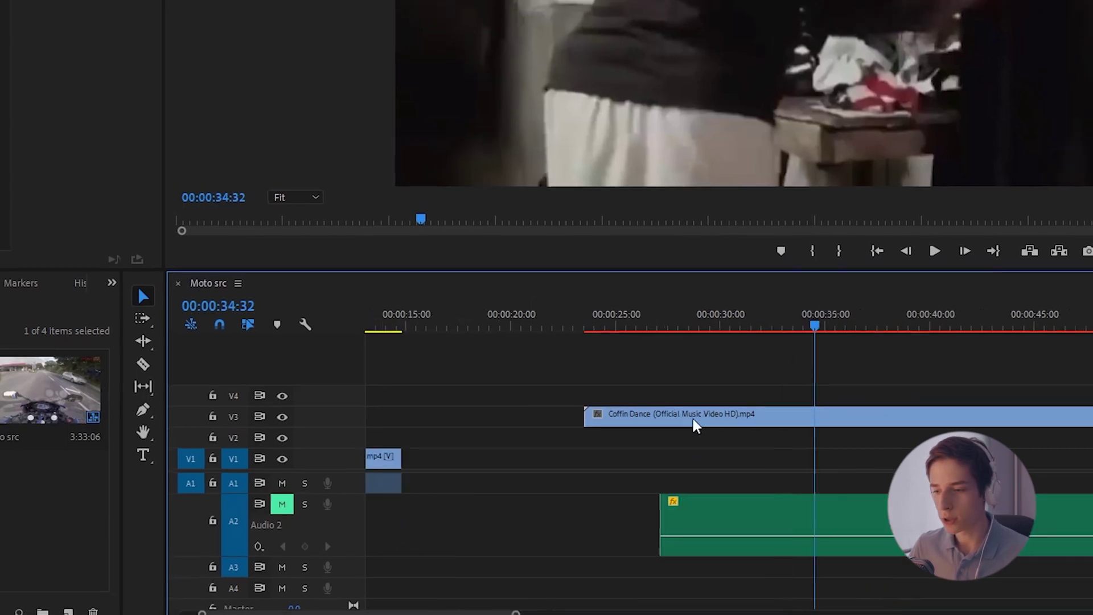
pyautogui.press('-')
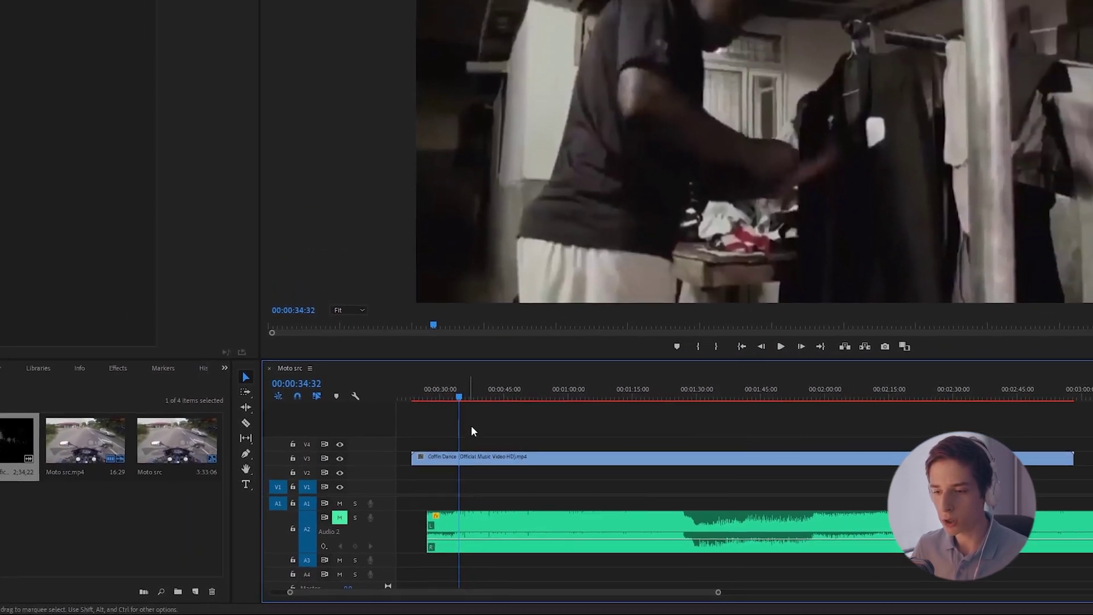
pyautogui.moveTo(483, 412)
pyautogui.mouseDown()
pyautogui.moveTo(526, 436)
pyautogui.moveTo(697, 428)
pyautogui.moveTo(688, 433)
pyautogui.mouseUp()
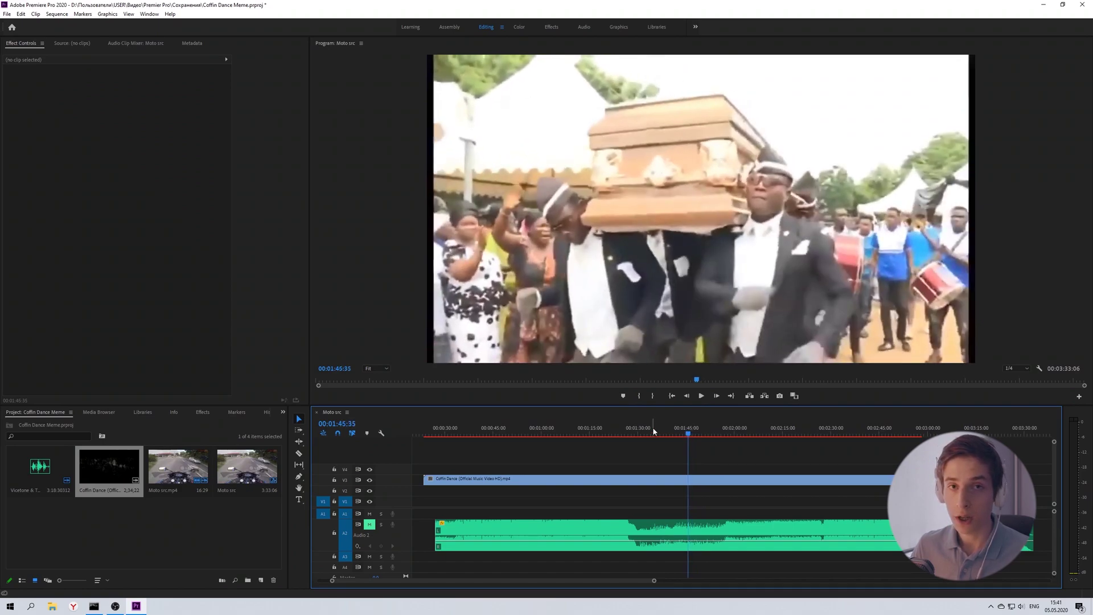
pyautogui.press('super')
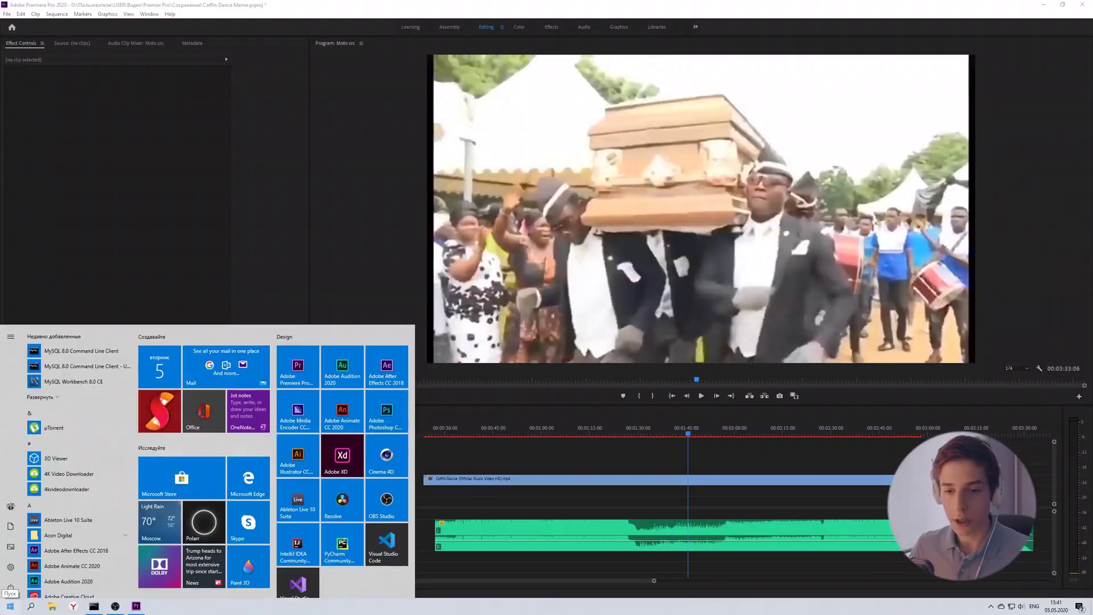
pyautogui.press('super')
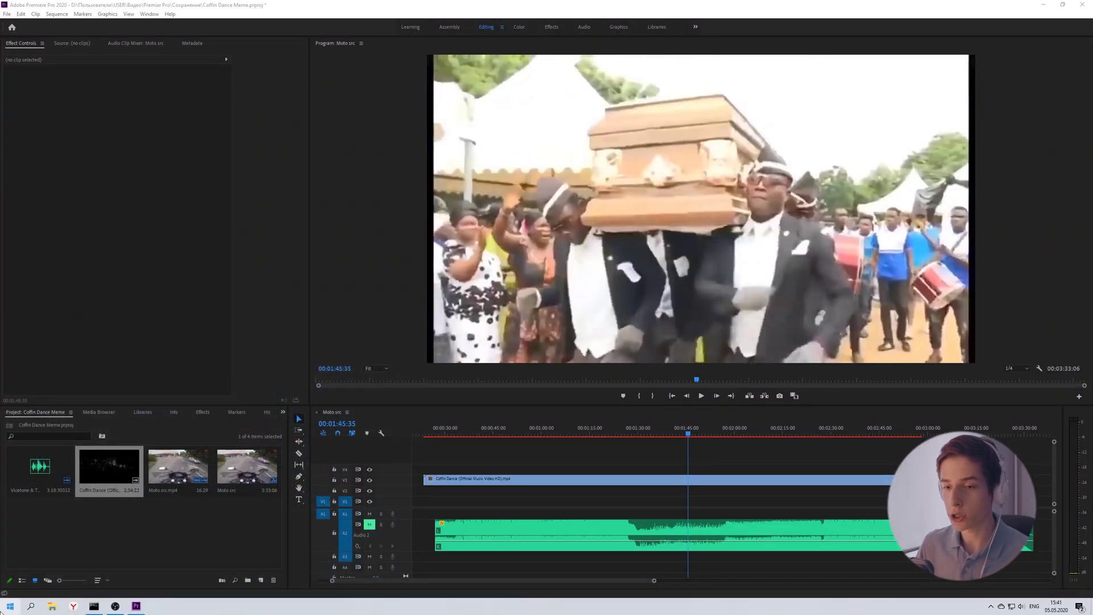
# - Find the coffin-carrying moment near 1:45 in the Coffin Dance clip on V3
pyautogui.click(683, 435)
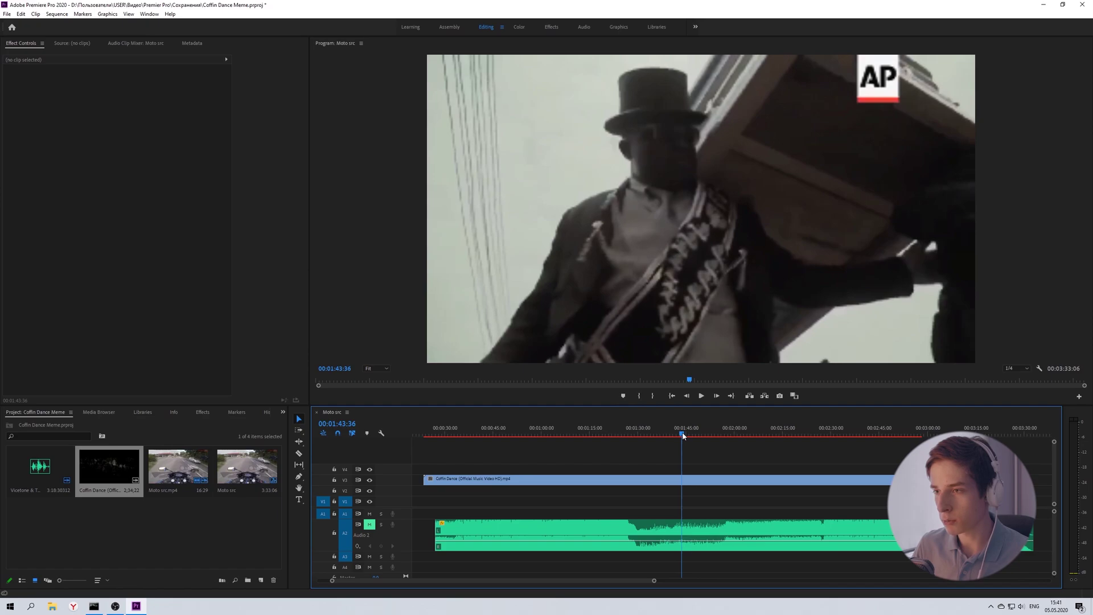
pyautogui.moveTo(684, 436); pyautogui.dragTo(686, 435)
pyautogui.press('c')
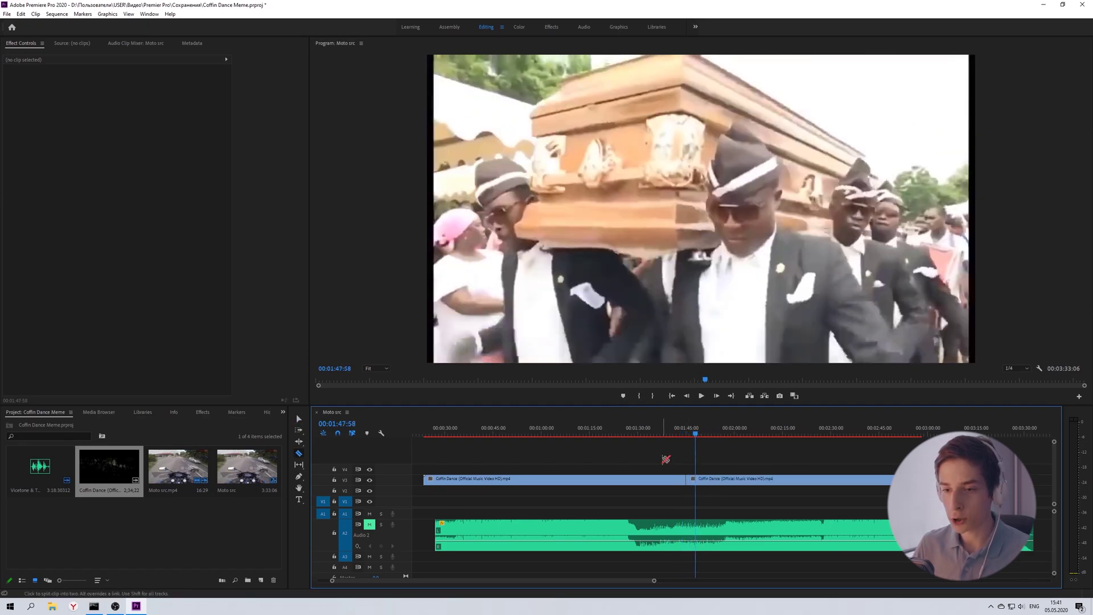
pyautogui.press('v')
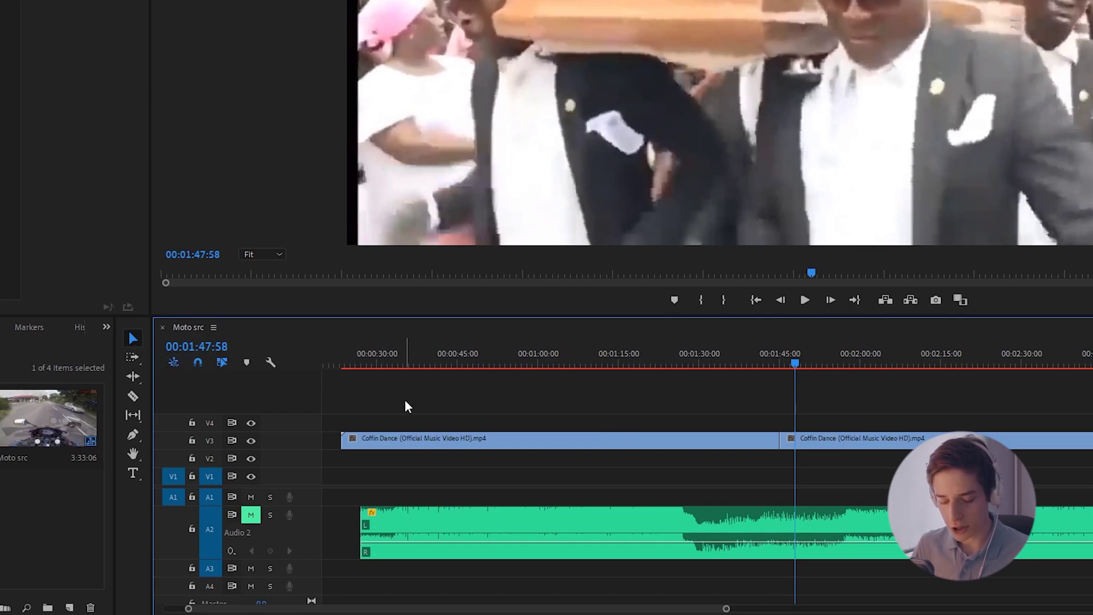
pyautogui.press('c')
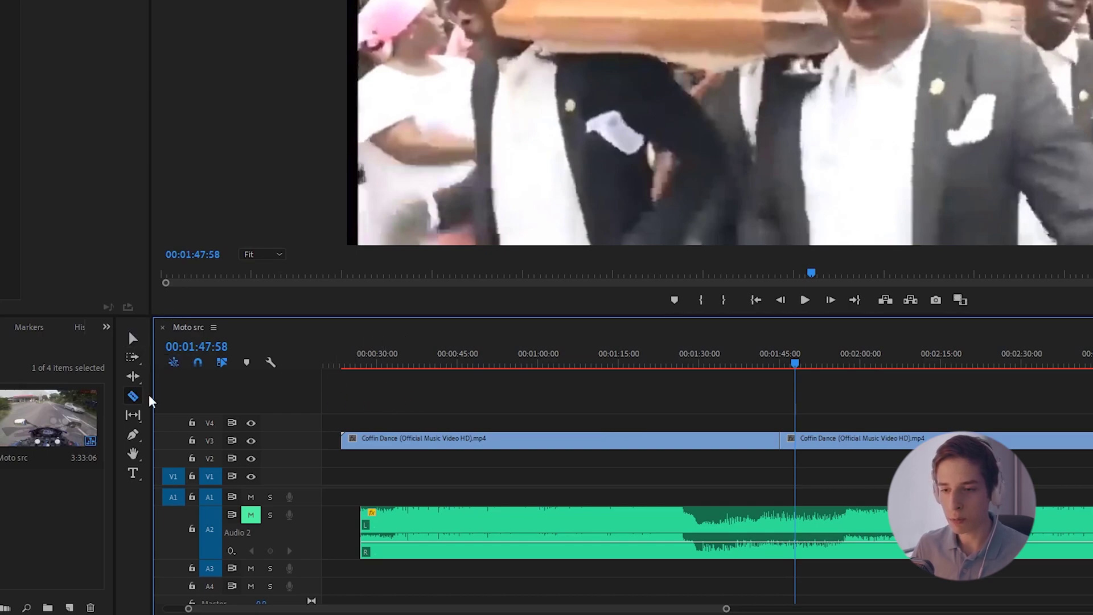
pyautogui.click(137, 398)
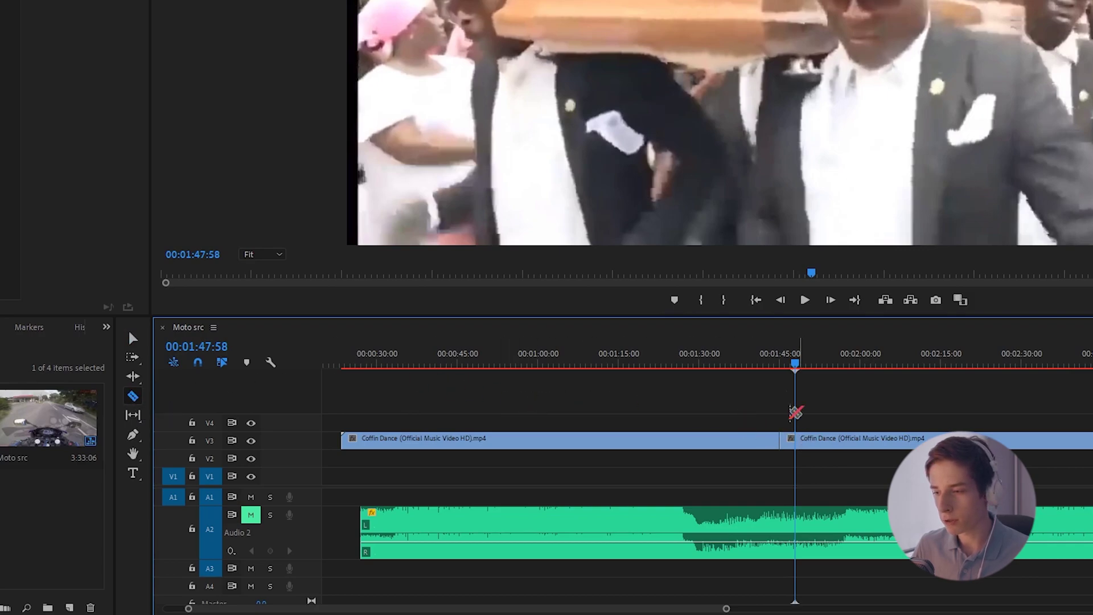
# - Split the Coffin Dance clip where the kept piece ends and select the part to its right
pyautogui.moveTo(796, 365); pyautogui.dragTo(837, 365)
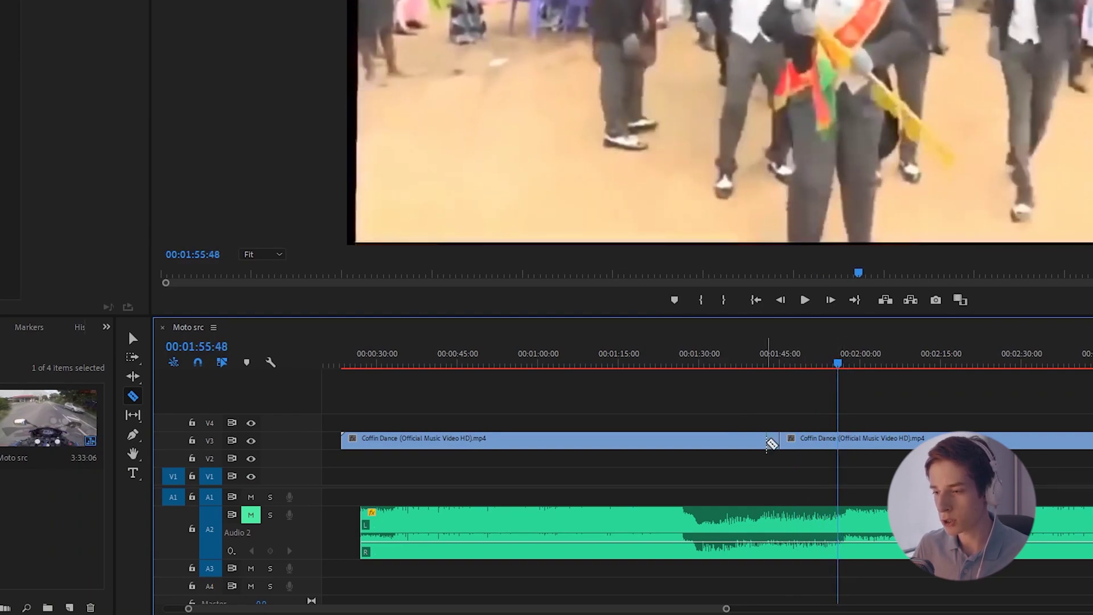
pyautogui.click(843, 442)
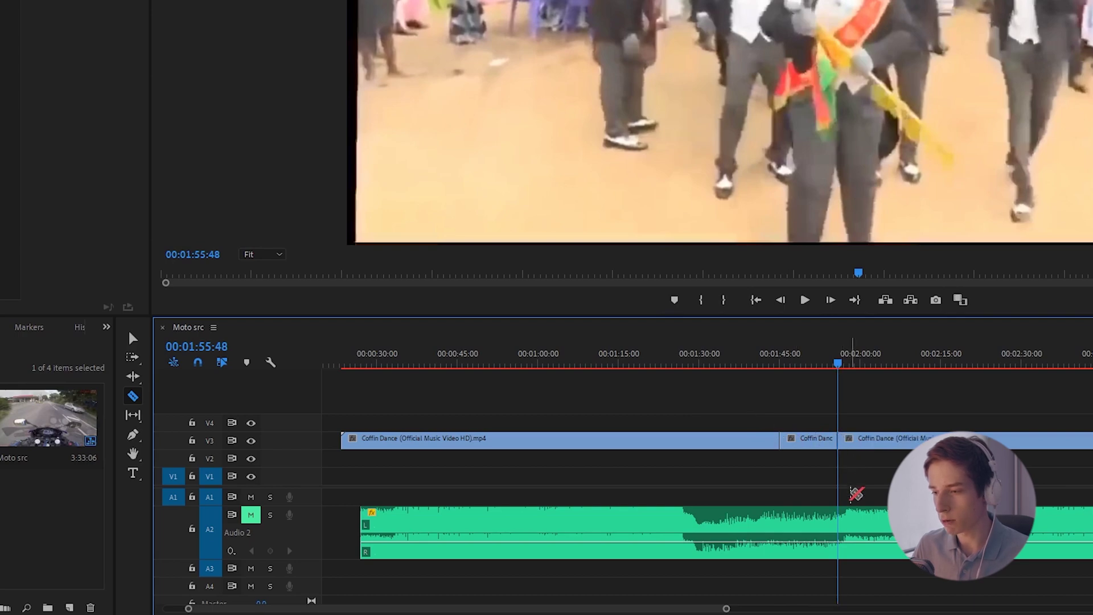
pyautogui.press('v')
pyautogui.click(852, 444)
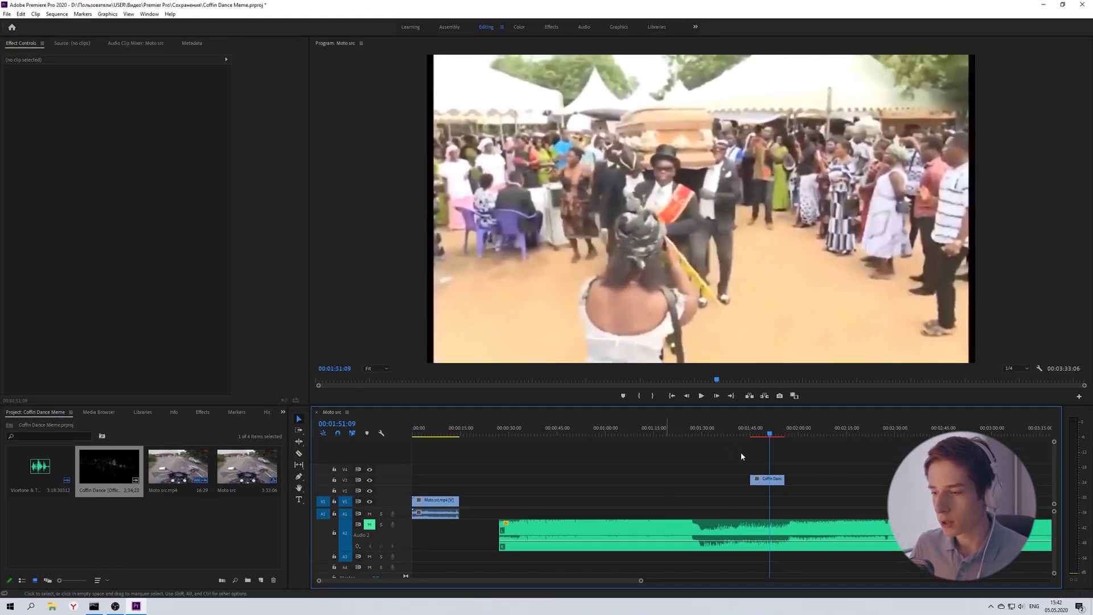
pyautogui.moveTo(740, 429)
pyautogui.mouseDown()
pyautogui.moveTo(537, 464)
pyautogui.moveTo(549, 456)
pyautogui.mouseUp()
# - Split the A2 music at 00:00:42:03 and delete the part after the split
pyautogui.hotkey('ctrl', 'k')
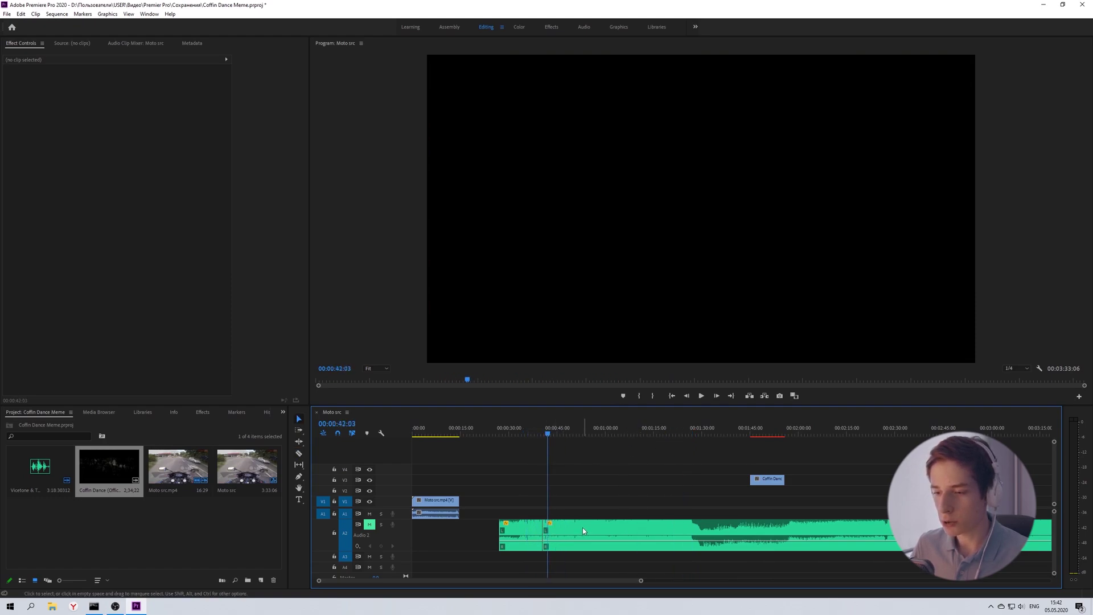
pyautogui.click(565, 527)
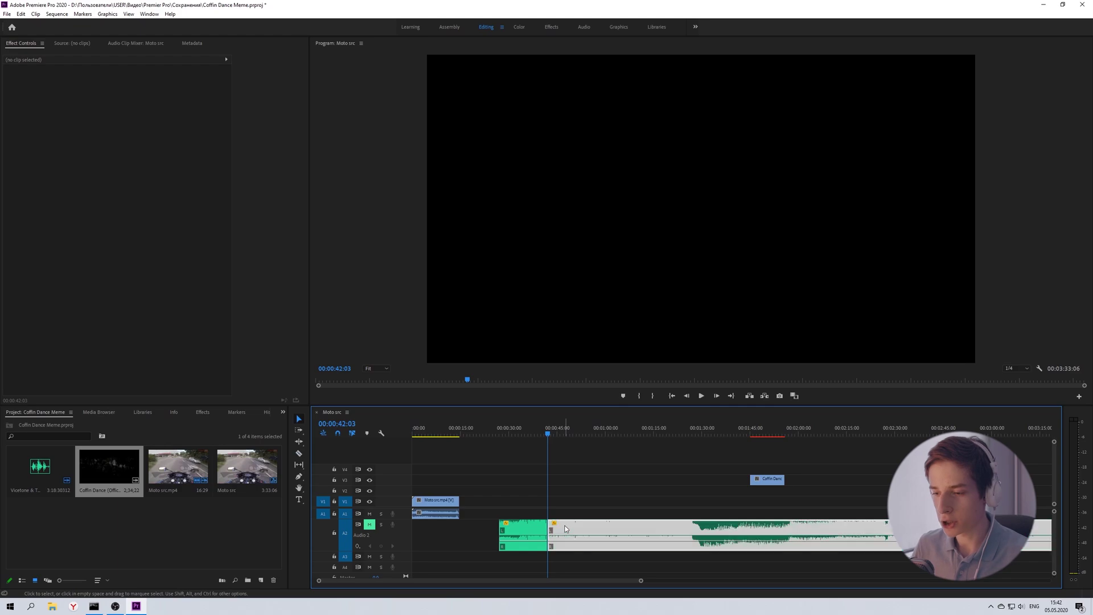
pyautogui.press('Delete')
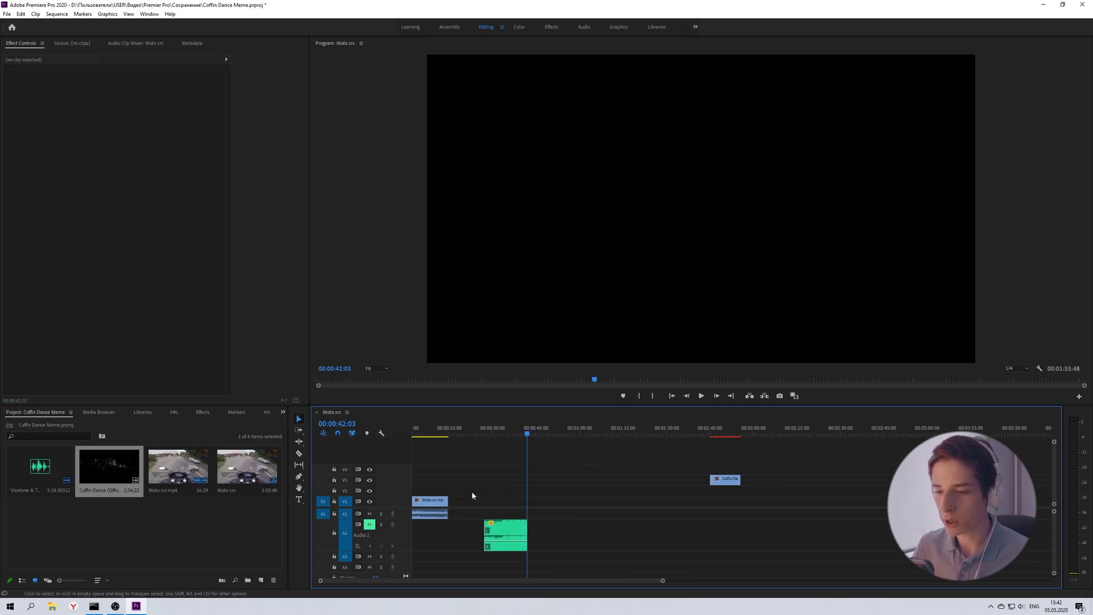
# - Move the Coffin Dance piece from V3 down onto V1 after the motorcycle clip
pyautogui.click(511, 432)
pyautogui.moveTo(496, 434)
pyautogui.mouseDown()
pyautogui.moveTo(513, 436)
pyautogui.moveTo(441, 441)
pyautogui.moveTo(454, 438)
pyautogui.mouseUp()
pyautogui.moveTo(734, 479); pyautogui.dragTo(467, 503)
pyautogui.scroll(5, 451, 507)
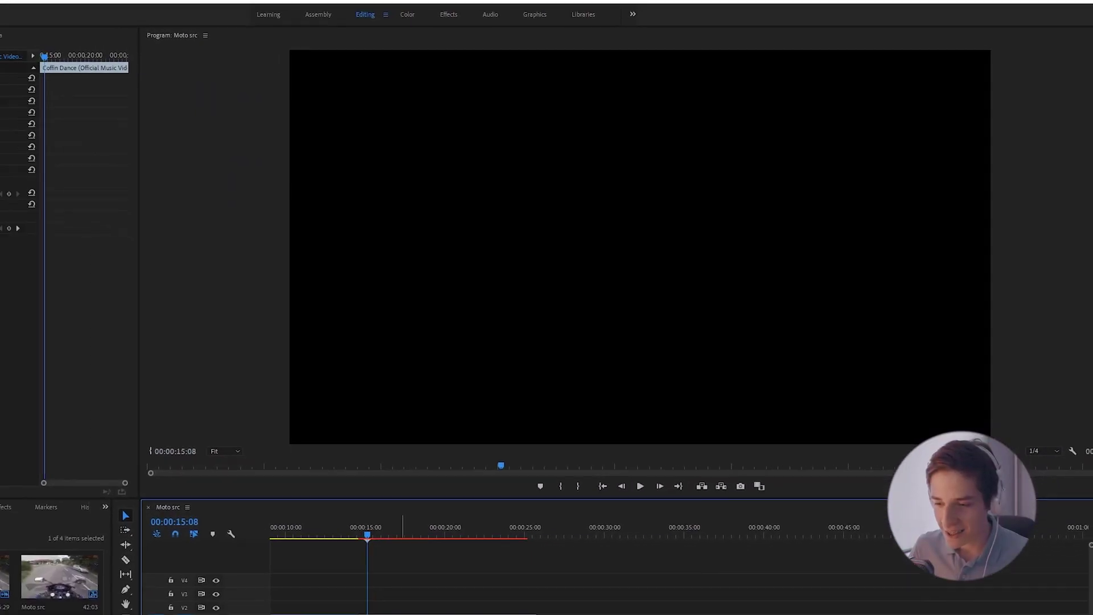
# - Butt the Coffin Dance piece against the moto clip and trim the A1 moto audio to end at the cut
pyautogui.moveTo(511, 504); pyautogui.dragTo(507, 514)
pyautogui.press('=')
pyautogui.press('=')
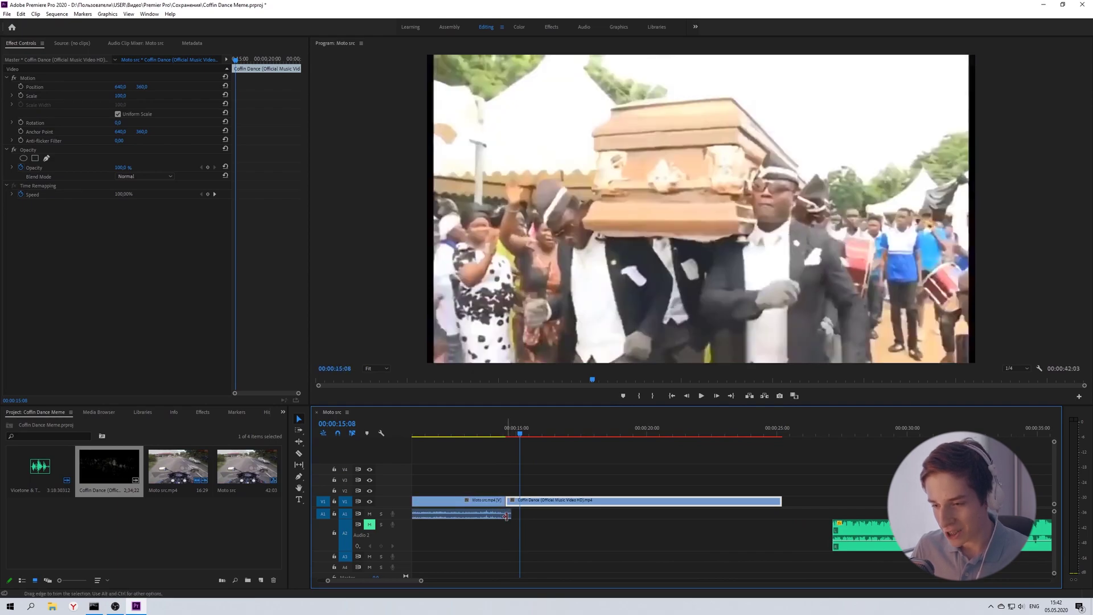
pyautogui.press('c')
pyautogui.press('v')
pyautogui.click(510, 516)
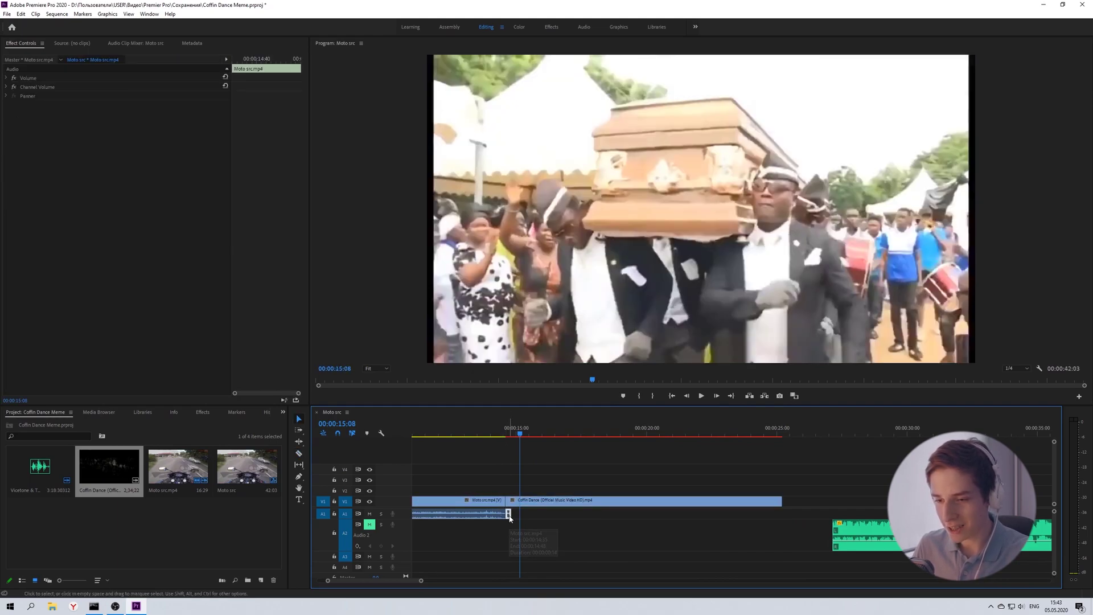
pyautogui.moveTo(509, 515); pyautogui.dragTo(505, 515)
pyautogui.click(505, 442)
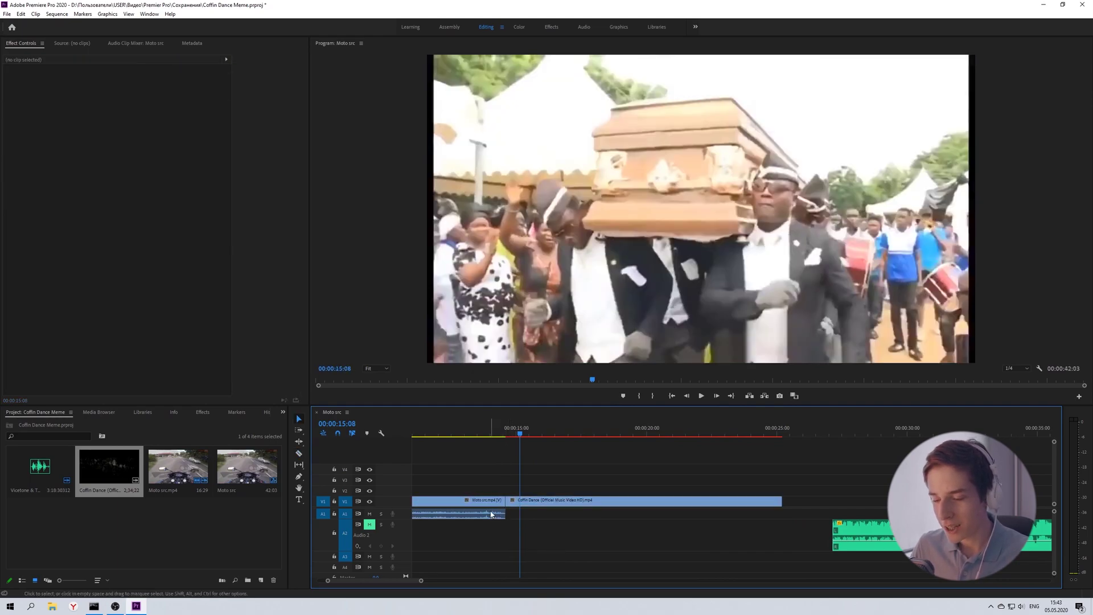
# - Scrub across the cut, return to 14:05, and zoom out until the A2 music shows
pyautogui.press('=')
pyautogui.moveTo(506, 441); pyautogui.dragTo(532, 437)
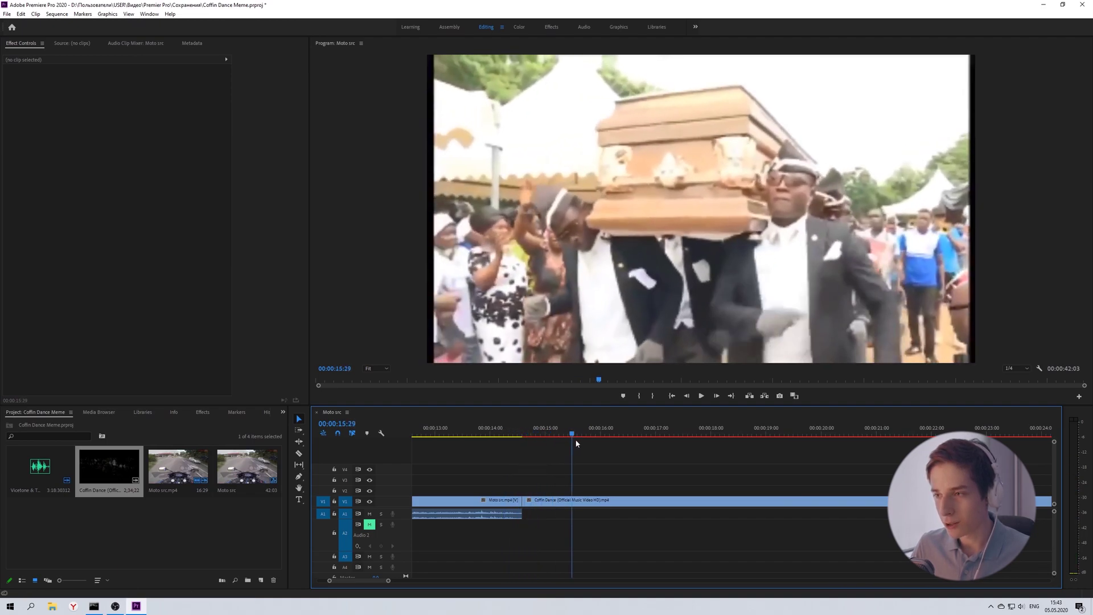
pyautogui.moveTo(533, 436); pyautogui.dragTo(681, 450)
pyautogui.click(499, 436)
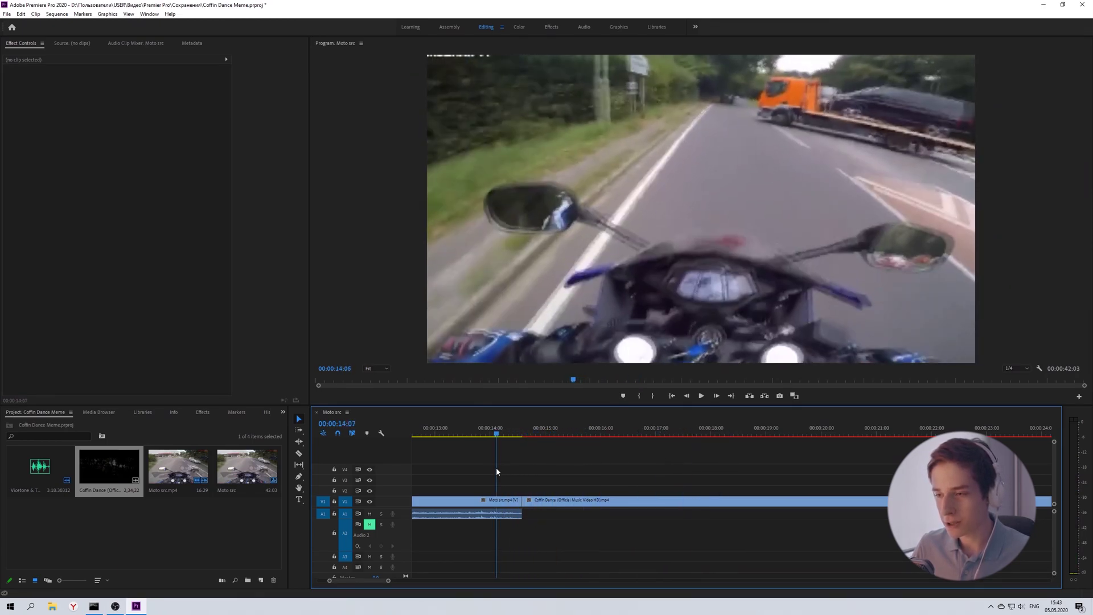
pyautogui.press('-')
pyautogui.press('-')
pyautogui.press('-')
# - Slide the Astronomia clip on A2 left beneath the moto-to-Coffin Dance cut and preview the timing
pyautogui.moveTo(776, 550); pyautogui.dragTo(498, 541)
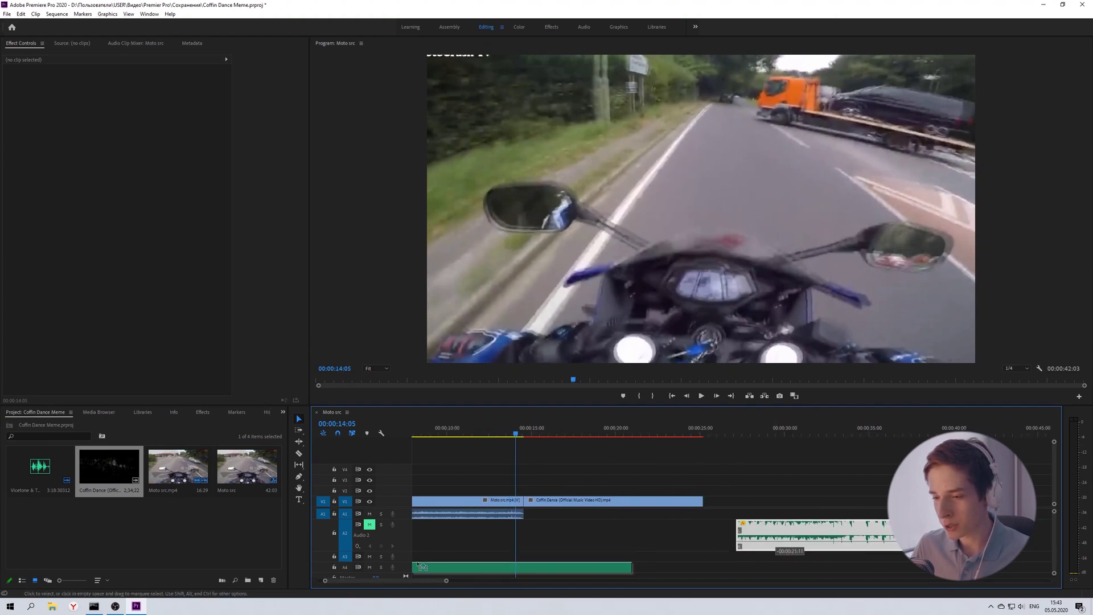
pyautogui.scroll(2, 563, 533)
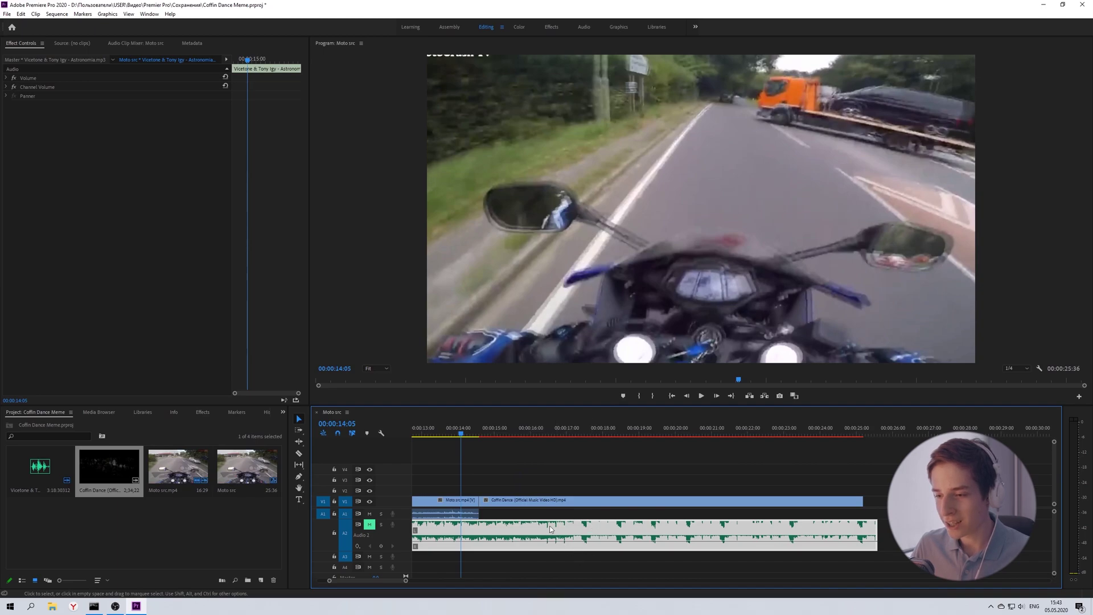
pyautogui.moveTo(590, 532); pyautogui.dragTo(507, 535)
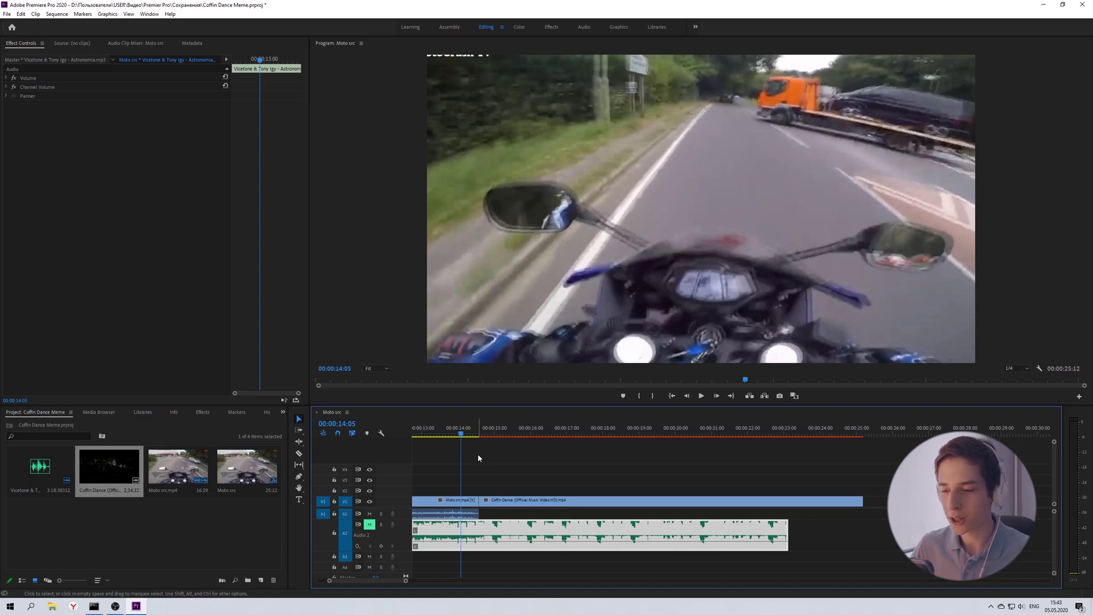
pyautogui.press('space')
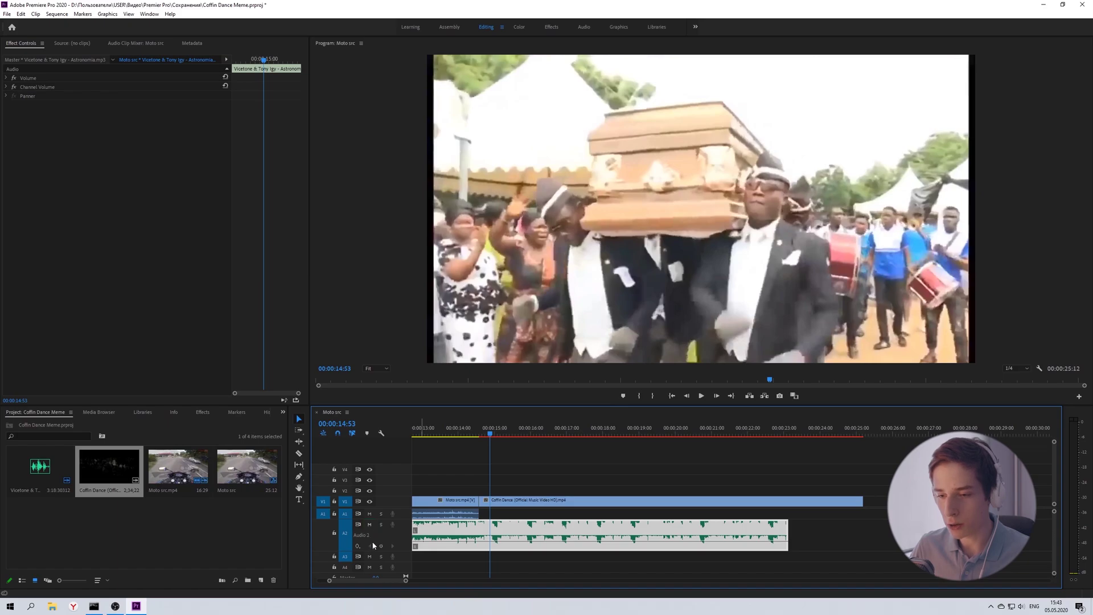
pyautogui.moveTo(473, 432); pyautogui.dragTo(489, 451)
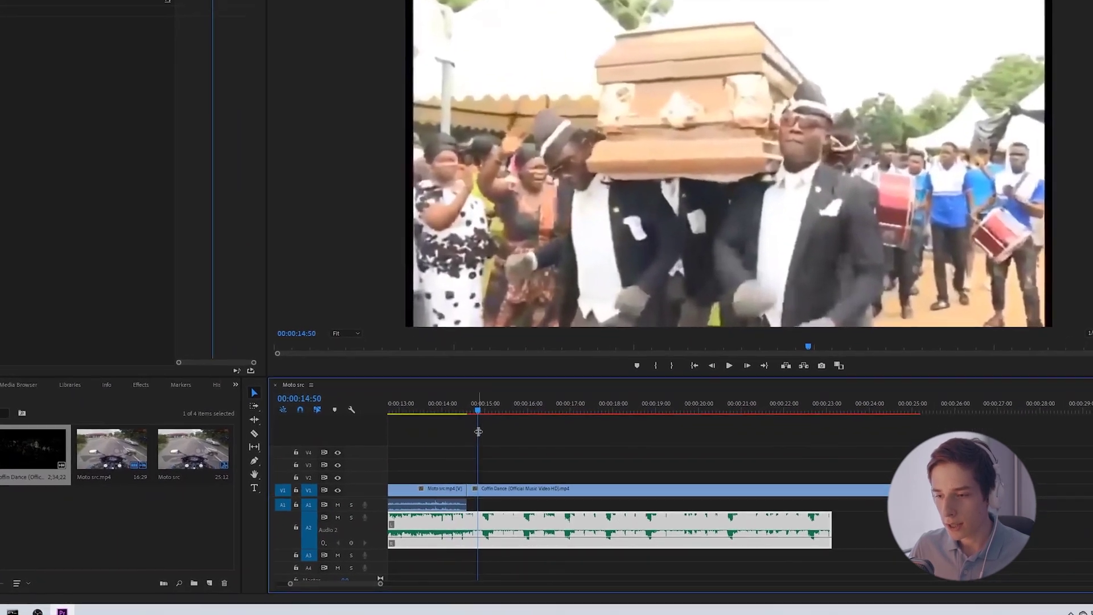
pyautogui.press('=')
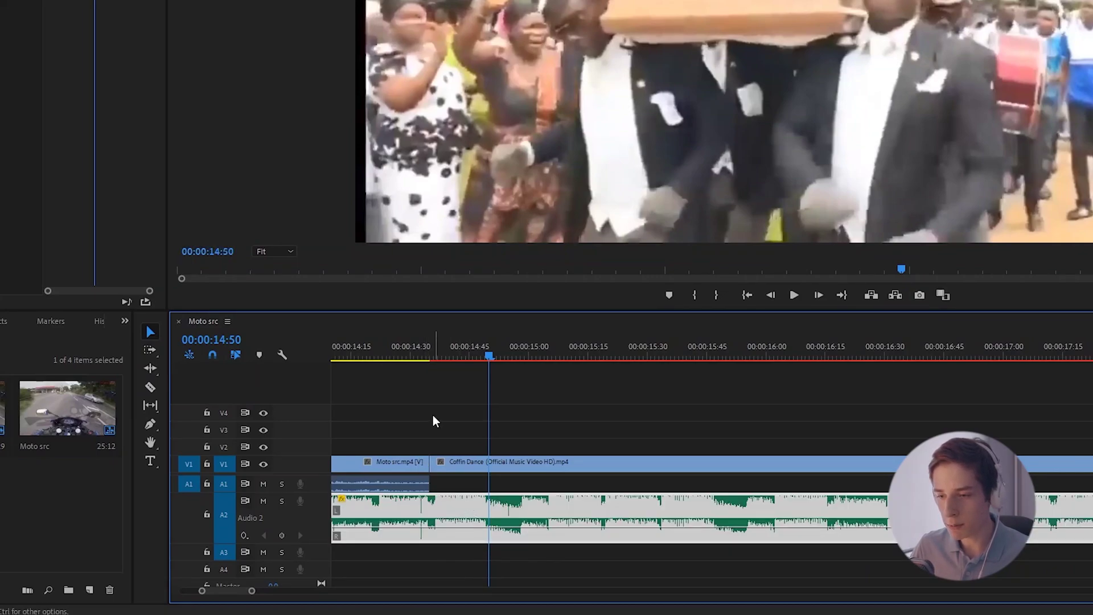
# - Lower the A2 music volume to about -23.2 dB and play back around the cut
pyautogui.click(410, 350)
pyautogui.moveTo(412, 343); pyautogui.dragTo(384, 348)
pyautogui.moveTo(380, 528); pyautogui.dragTo(381, 532)
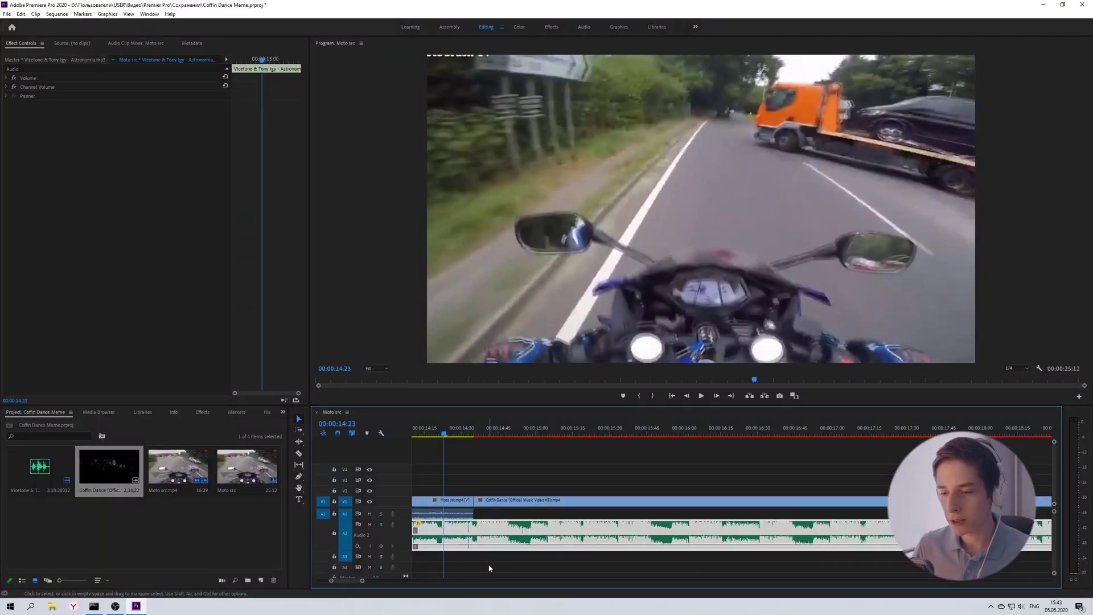
pyautogui.press('space')
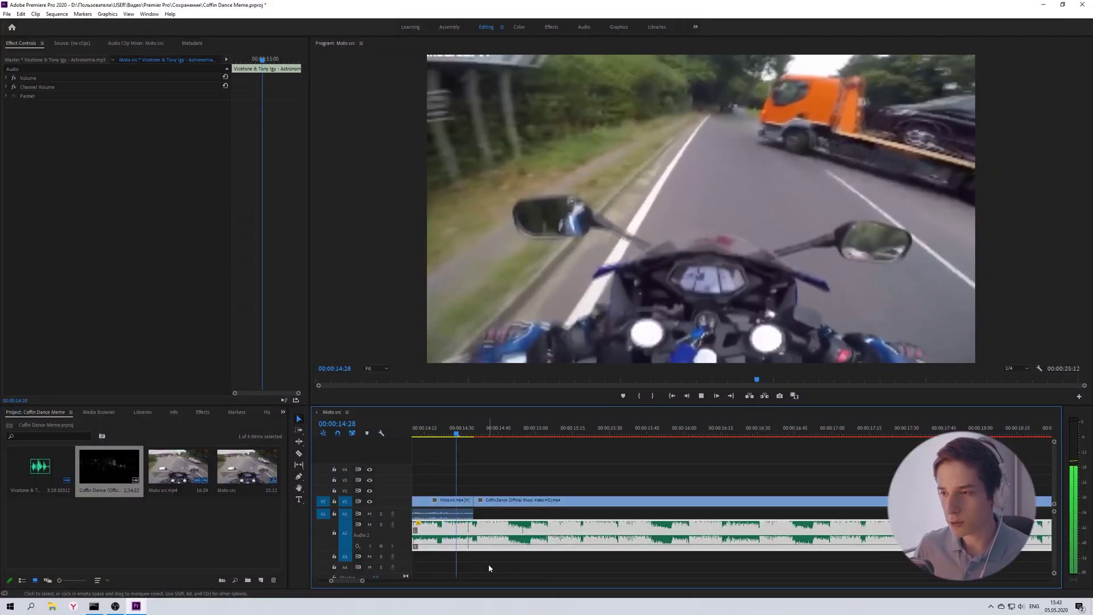
# - Cut the Coffin Dance clip and music at 21:31 and delete everything after it
pyautogui.press('-')
pyautogui.press('-')
pyautogui.press('-')
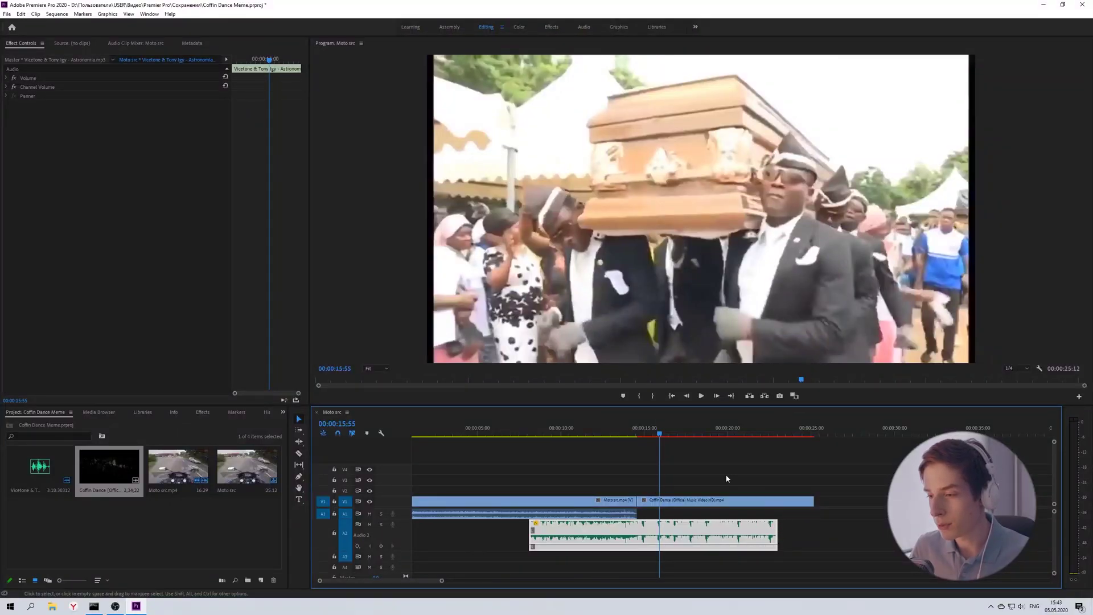
pyautogui.moveTo(696, 434); pyautogui.dragTo(735, 446)
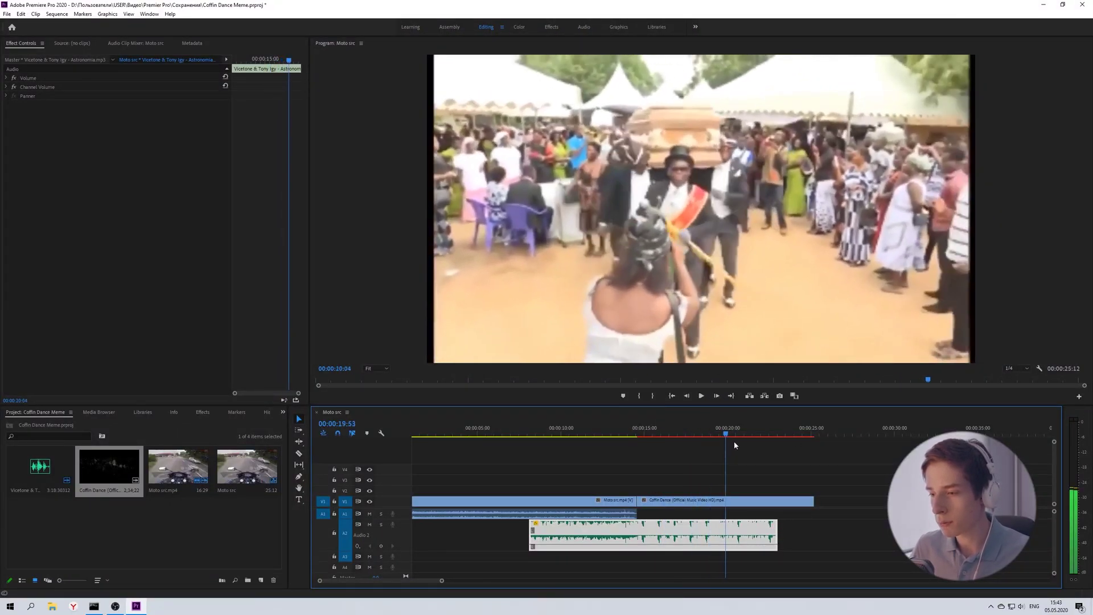
pyautogui.press('c')
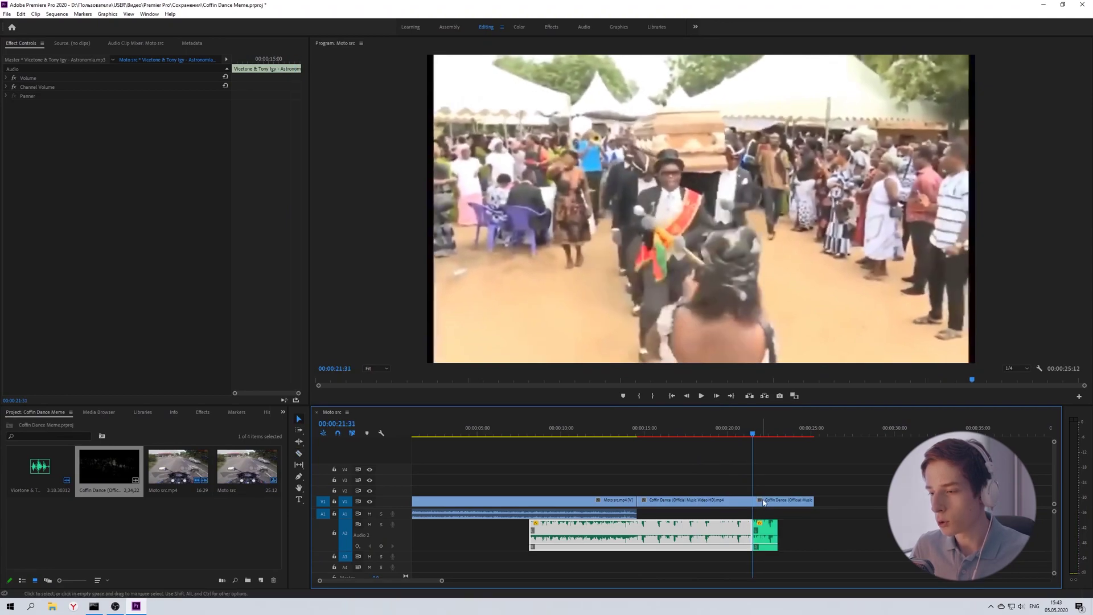
pyautogui.click(765, 503)
pyautogui.press('Delete')
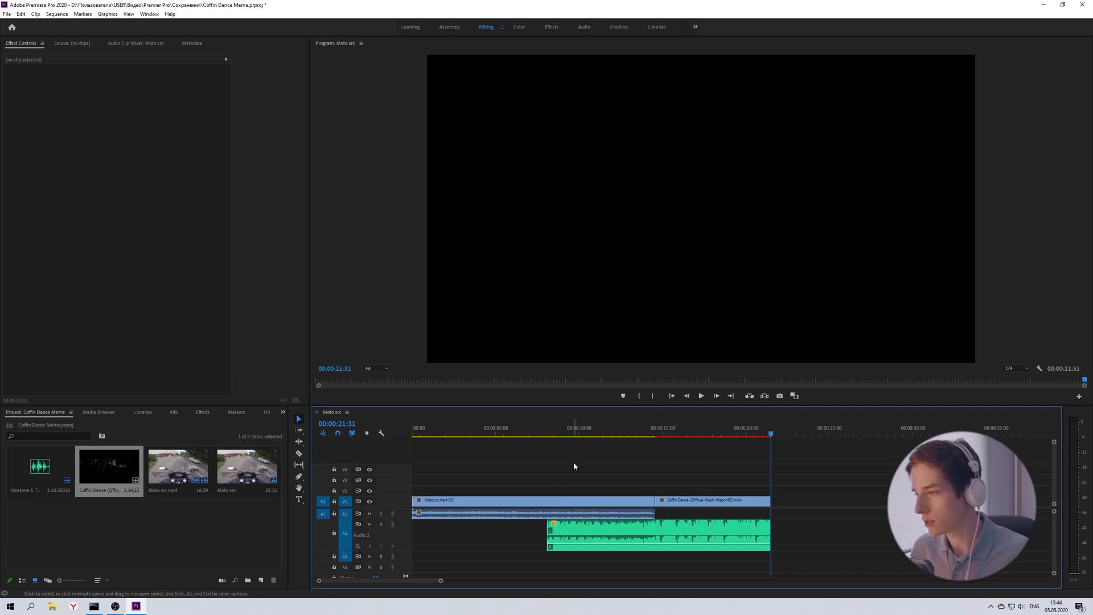
# - Extend the A2 music's start back to 00:00, expand Audio 1, and play the sequence from the beginning
pyautogui.press('-')
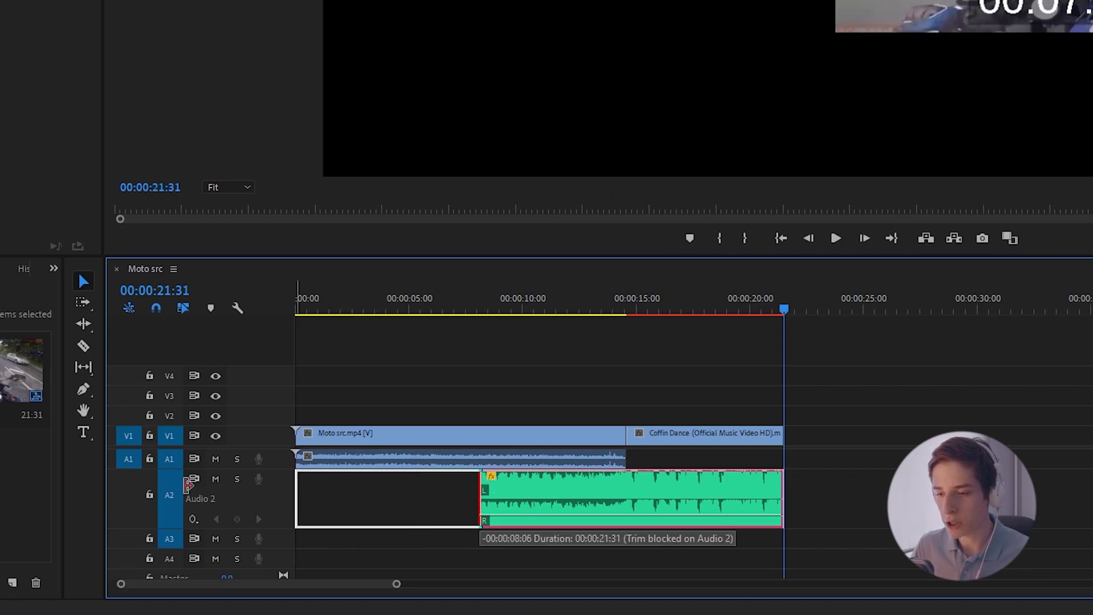
pyautogui.moveTo(476, 483); pyautogui.dragTo(295, 483)
pyautogui.click(316, 311)
pyautogui.press('Home')
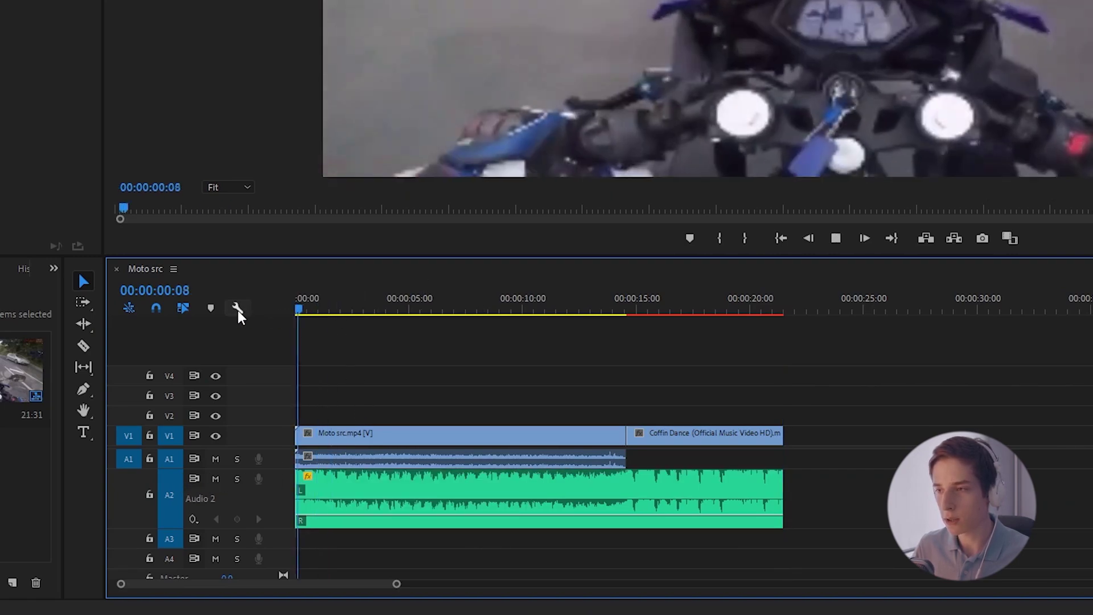
pyautogui.press('space')
pyautogui.click(338, 465)
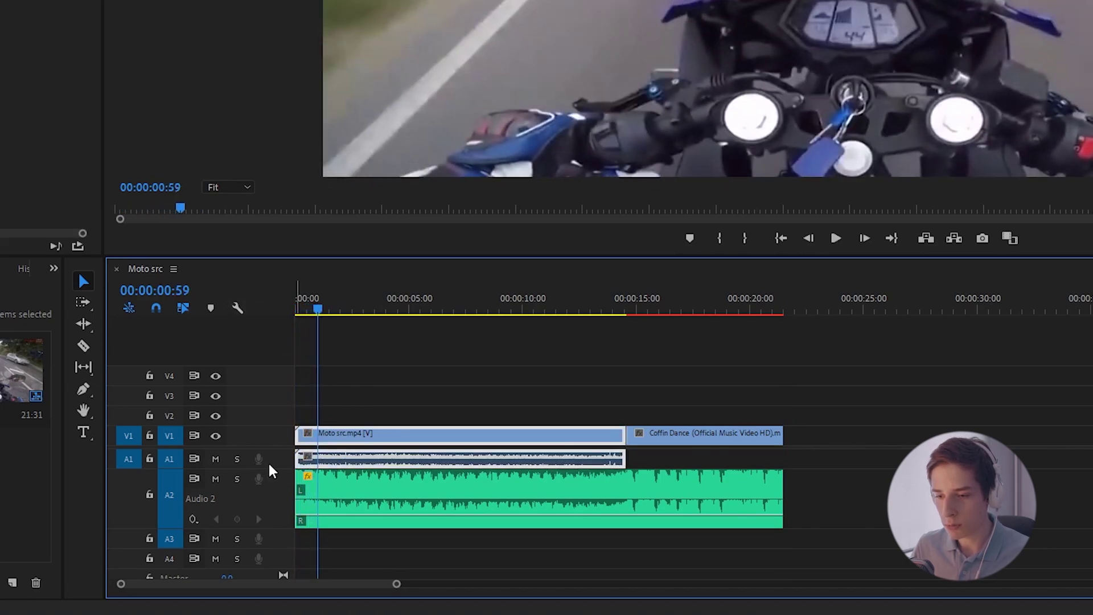
pyautogui.doubleClick(271, 471)
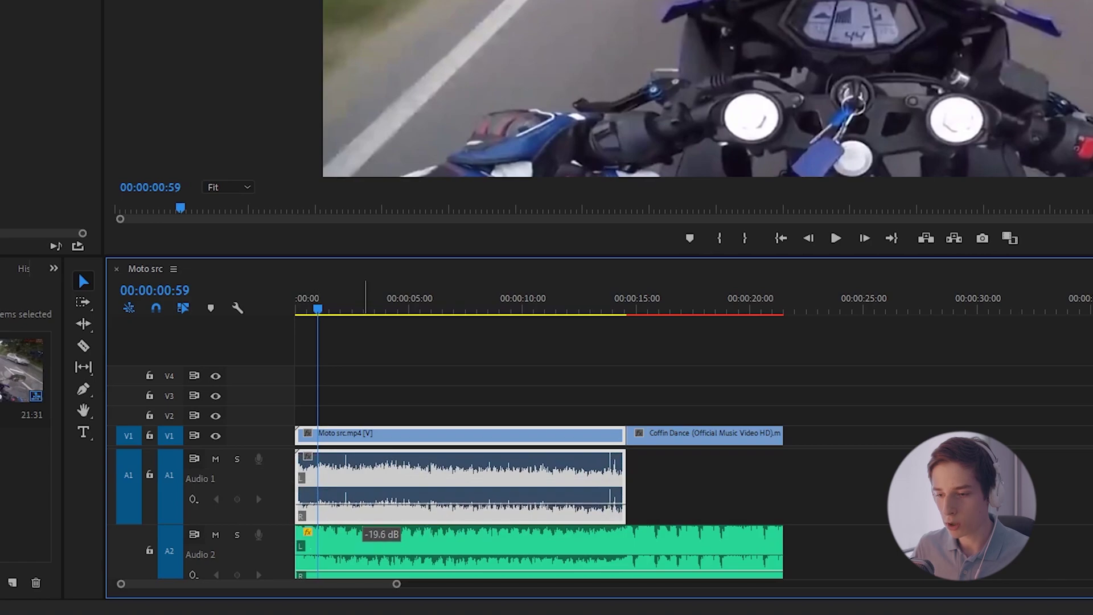
pyautogui.press('space')
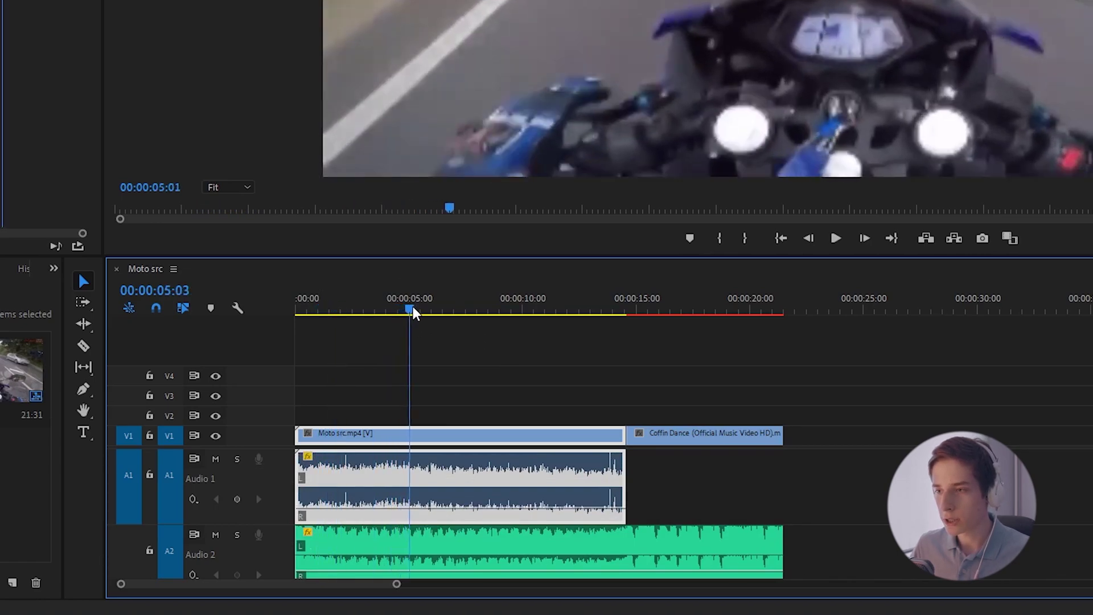
# - Razor all tracks at 08:59 and delete the opening moto video and audio pieces
pyautogui.moveTo(458, 313); pyautogui.dragTo(498, 314)
pyautogui.press('c')
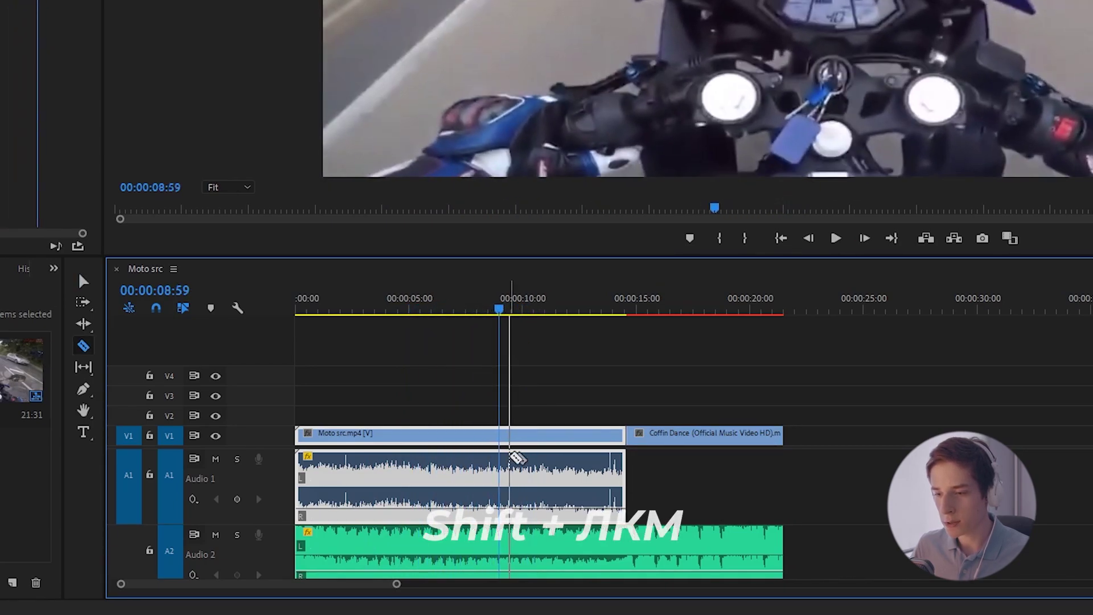
pyautogui.keyDown('shift'); pyautogui.click(495, 418); pyautogui.keyUp('shift')
pyautogui.press('v')
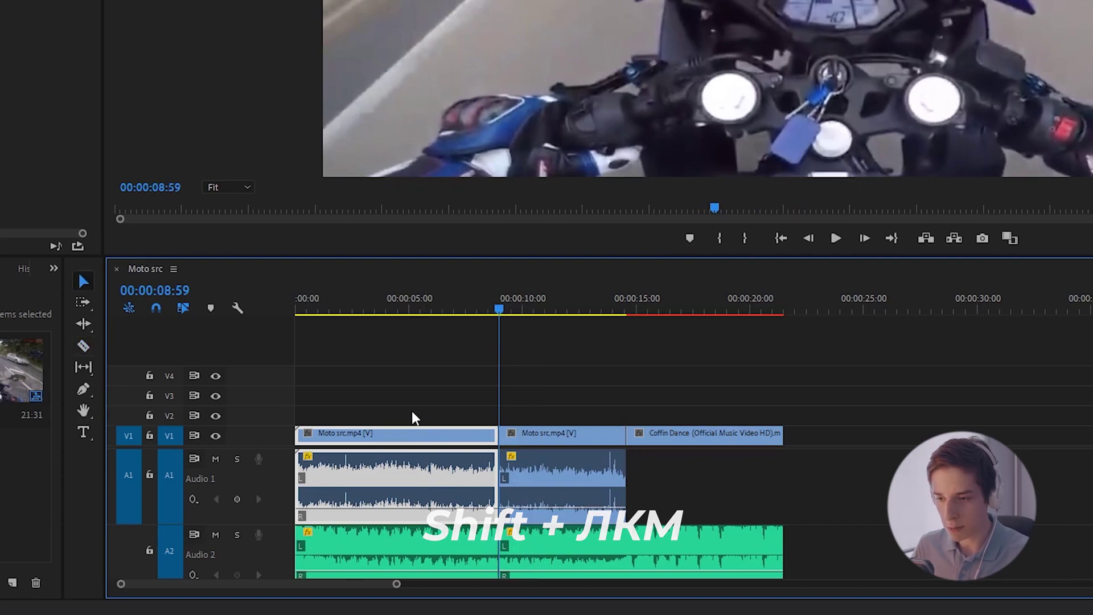
pyautogui.moveTo(405, 478); pyautogui.dragTo(391, 496)
pyautogui.press('Delete')
# - Delete the opening music piece and Ripple Delete the gap so the edit starts at zero
pyautogui.rightClick(390, 496)
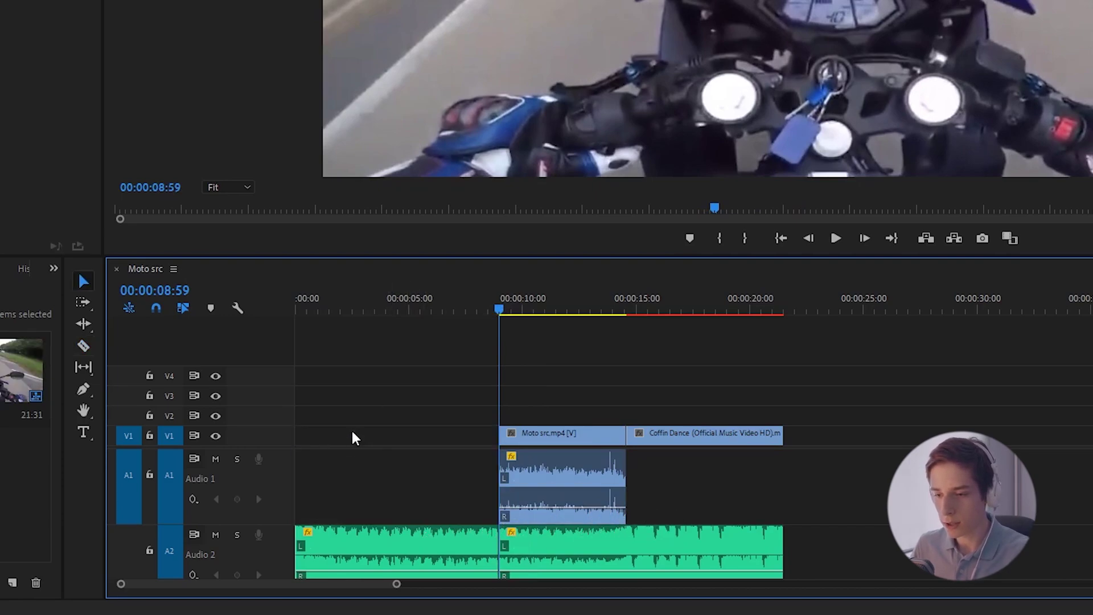
pyautogui.moveTo(354, 441); pyautogui.dragTo(352, 574)
pyautogui.press('Delete')
pyautogui.rightClick(367, 500)
pyautogui.click(381, 509)
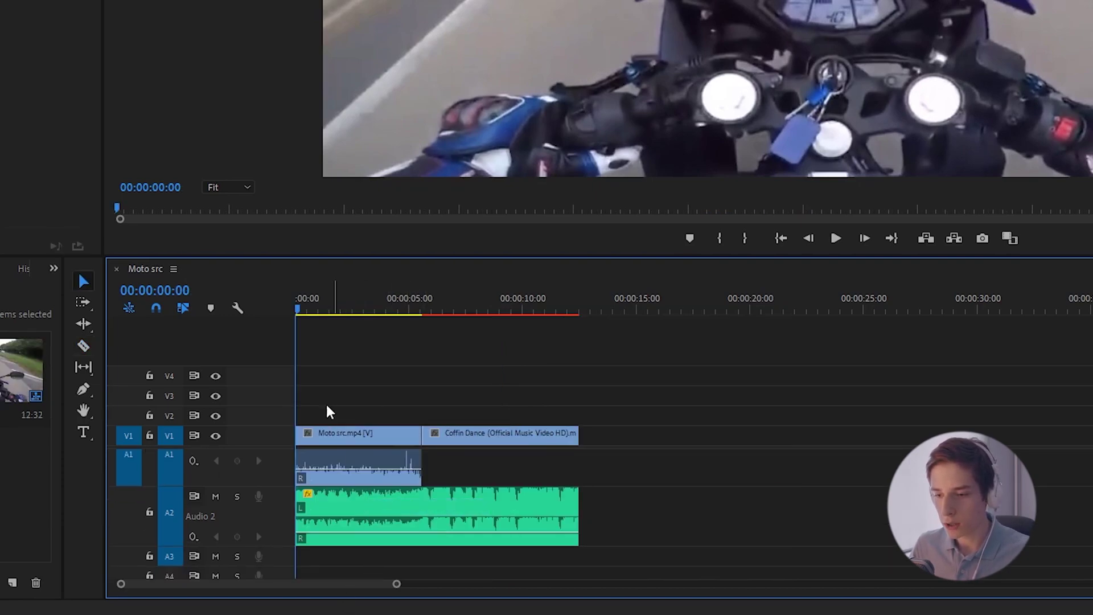
pyautogui.hotkey('ctrl', 'z')
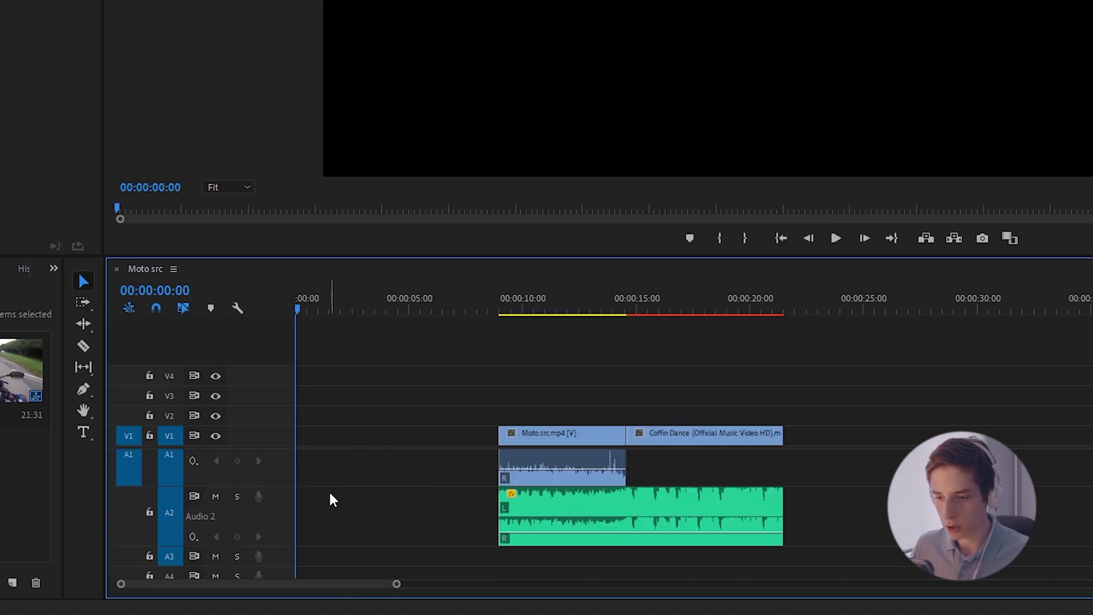
pyautogui.rightClick(343, 493)
pyautogui.click(368, 507)
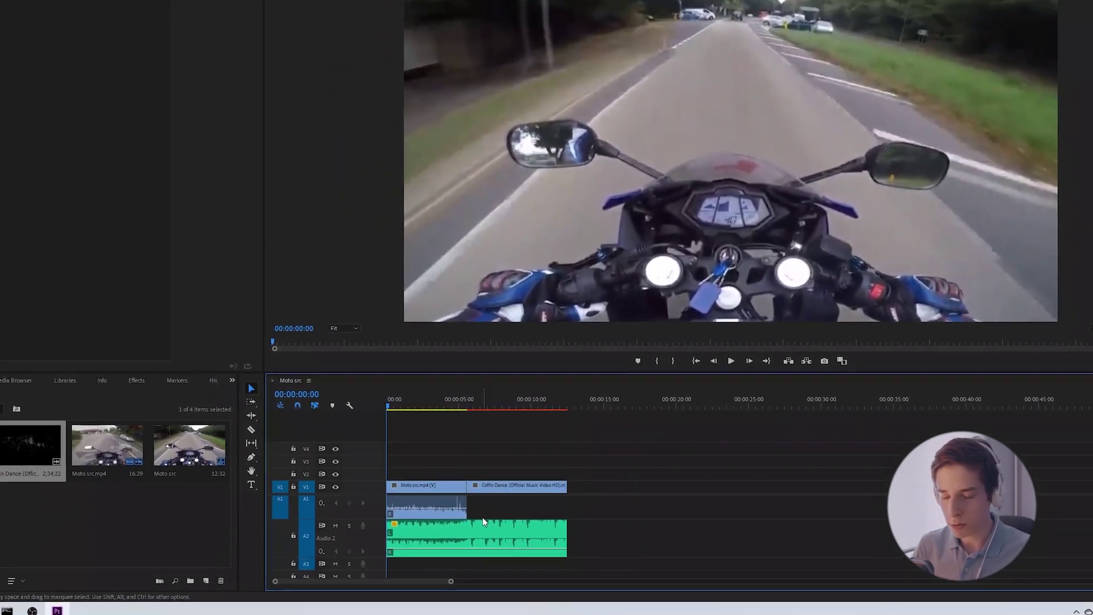
pyautogui.press('space')
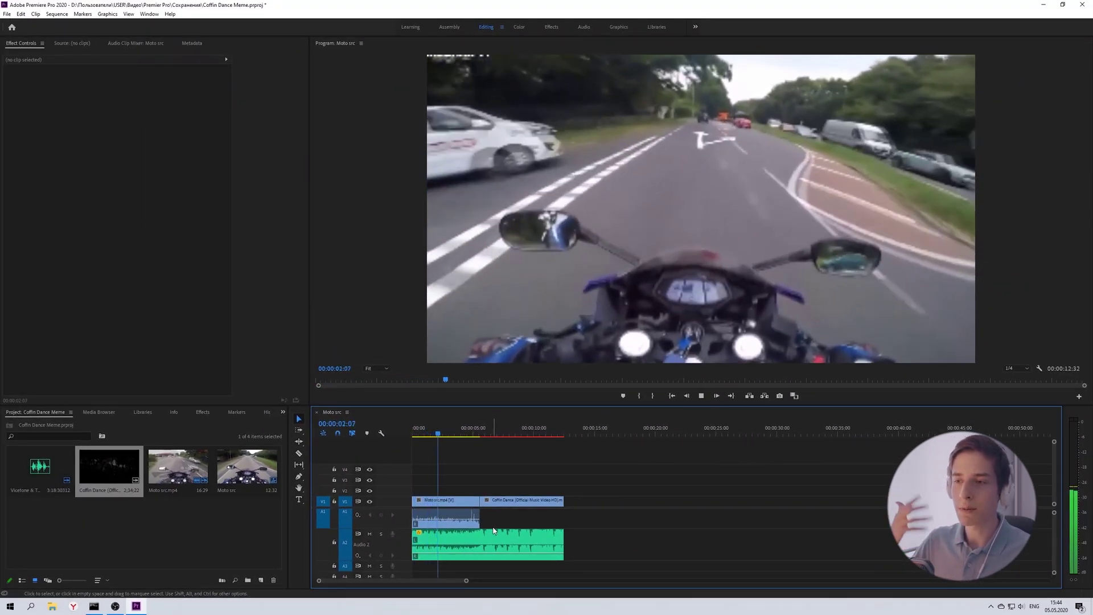